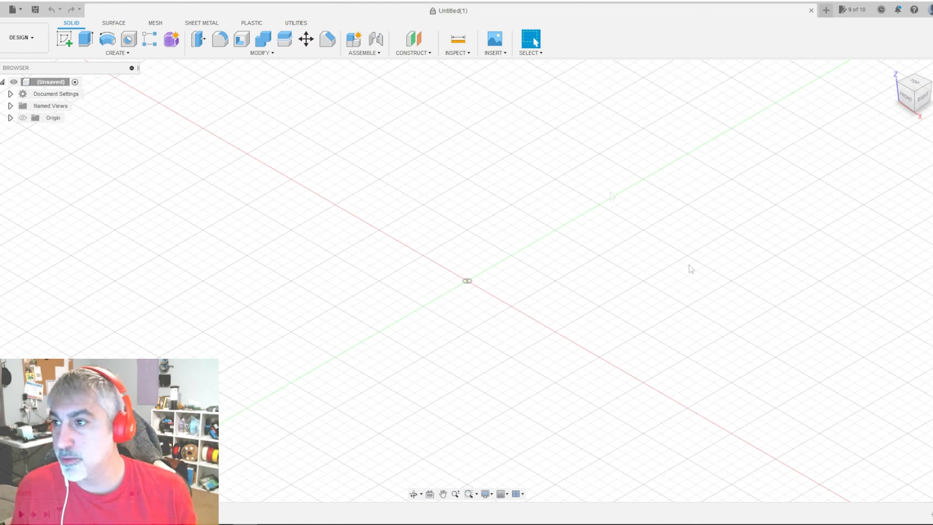
Step: Sketch a 30 mm diameter circle centred on the origin on the horizontal XY plane
{"action": "left_click", "coordinate": [65, 42]}
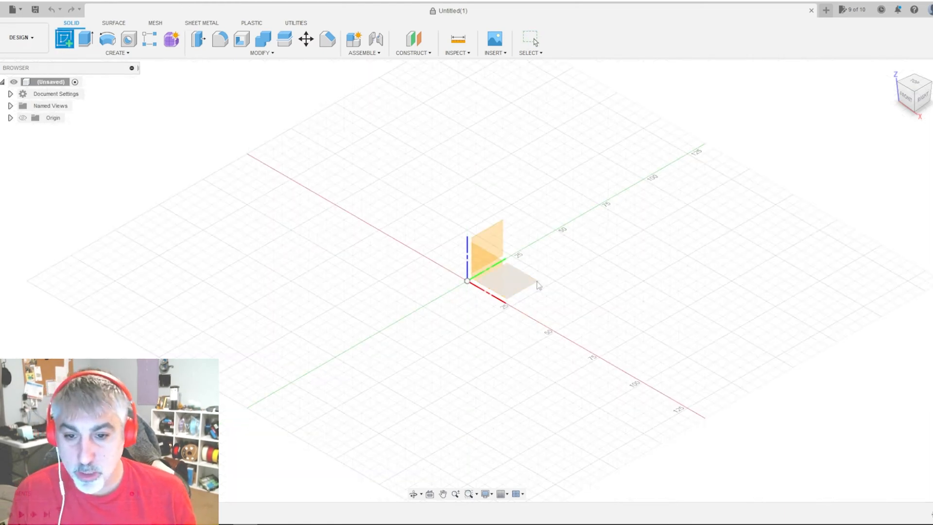
{"action": "left_click", "coordinate": [519, 283]}
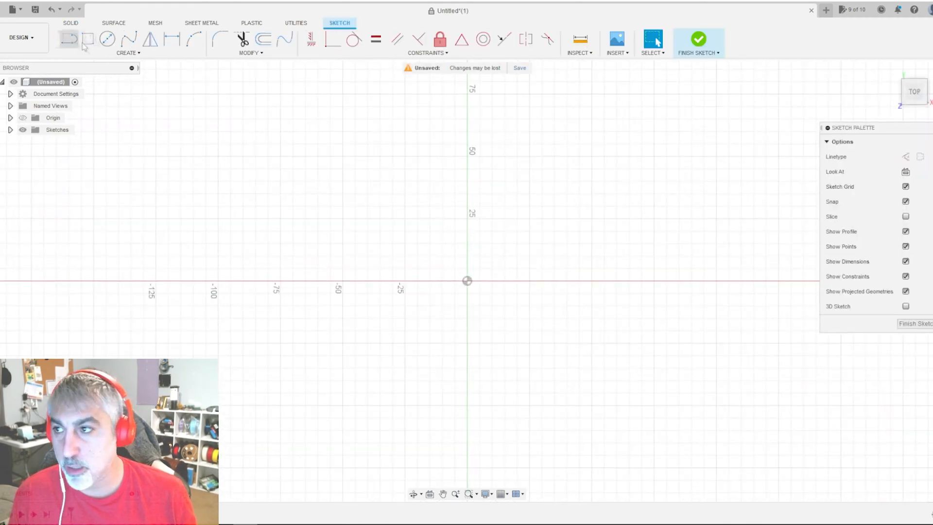
{"action": "left_click", "coordinate": [107, 39]}
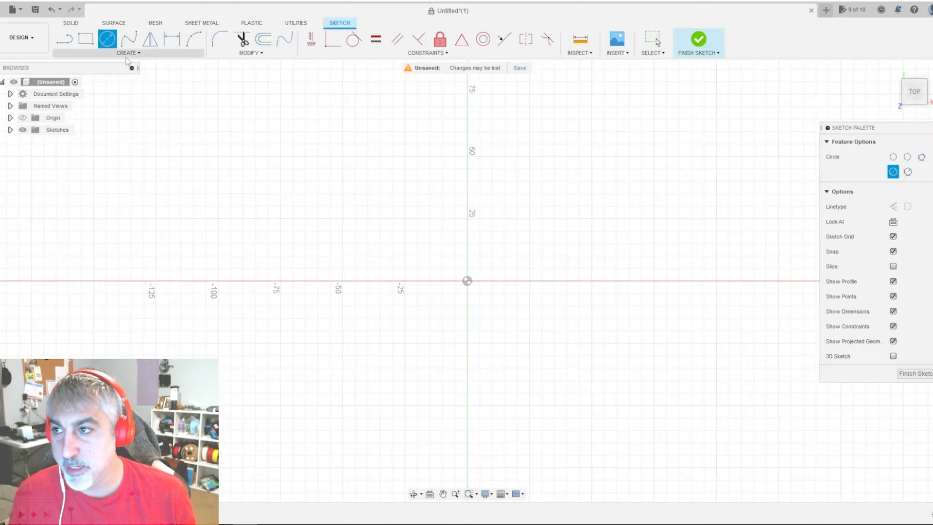
{"action": "left_click", "coordinate": [467, 280]}
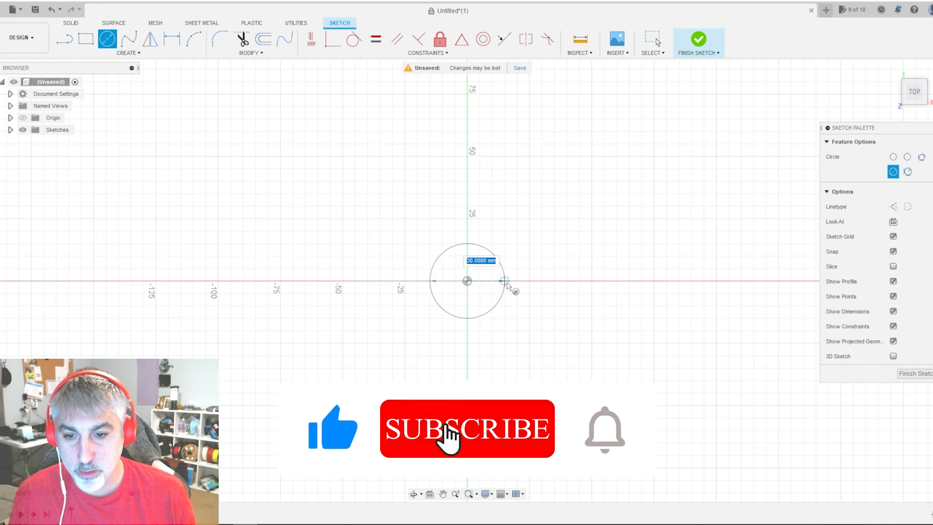
{"action": "type", "text": "30"}
{"action": "key", "text": "Return"}
{"action": "left_click_drag", "start_coordinate": [921, 94], "coordinate": [916, 74]}
{"action": "key", "text": "Escape"}
Step: Extrude the circle profile 40 mm upward as a new body
{"action": "left_click", "coordinate": [484, 293]}
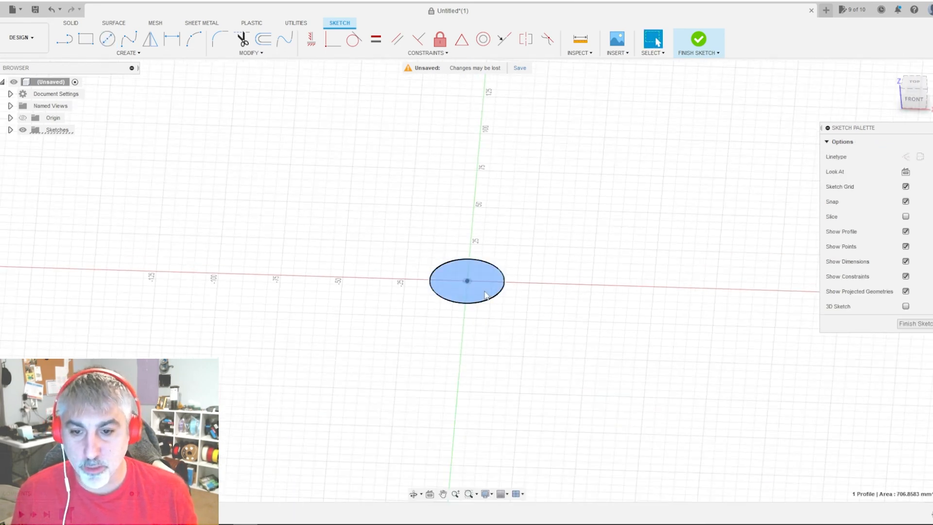
{"action": "key", "text": "e"}
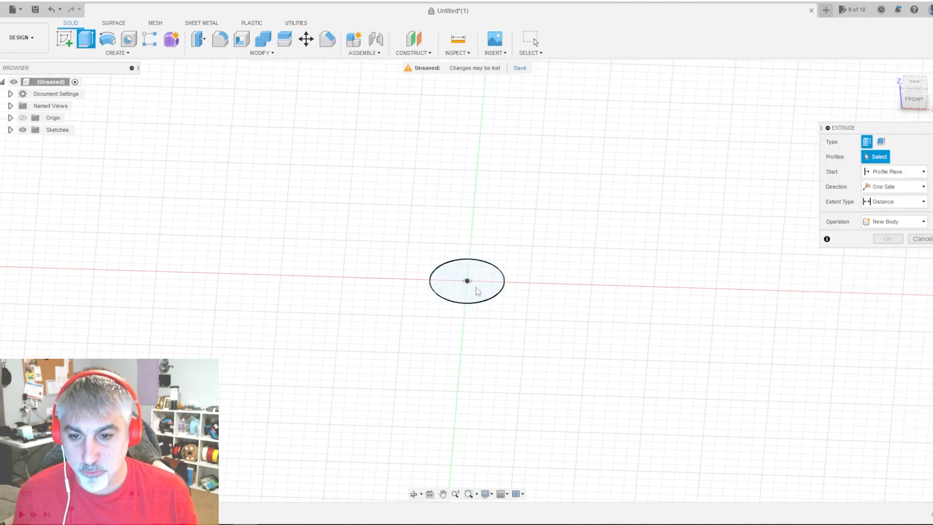
{"action": "type", "text": "40"}
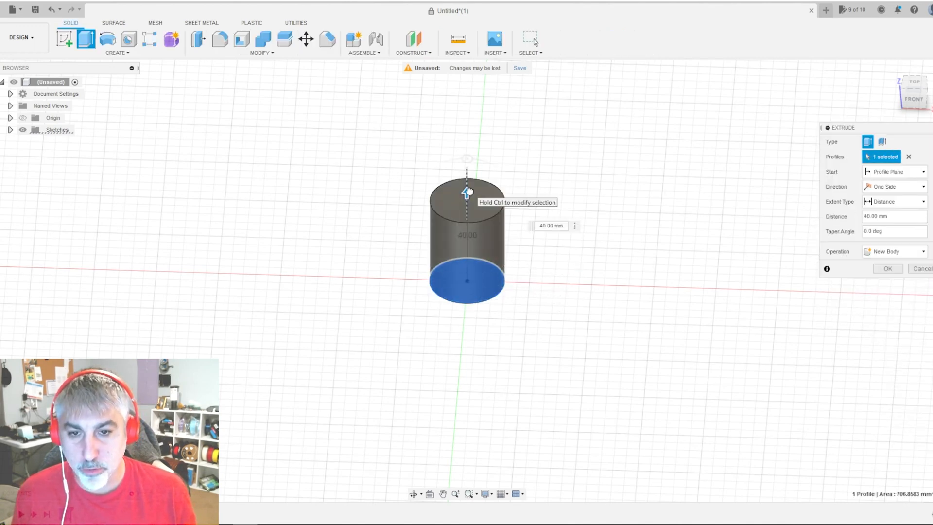
{"action": "key", "text": "Return"}
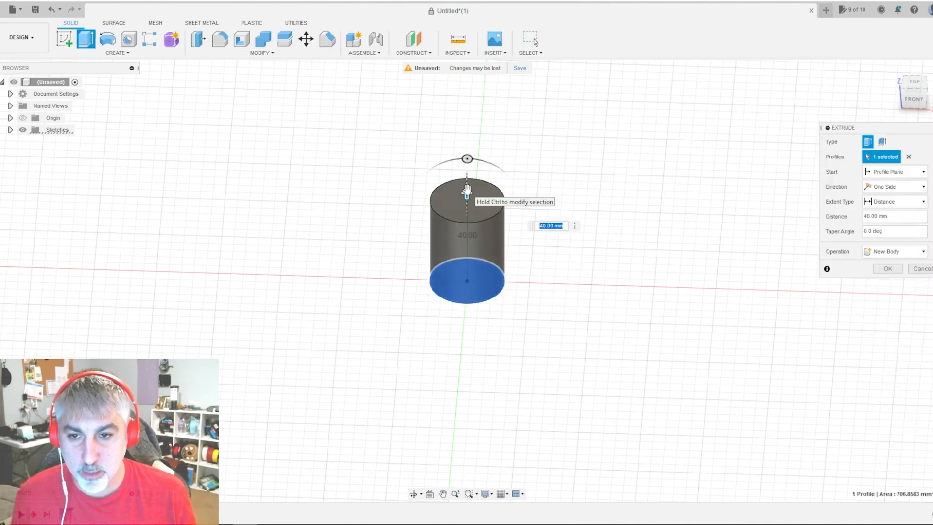
{"action": "key", "text": "Return"}
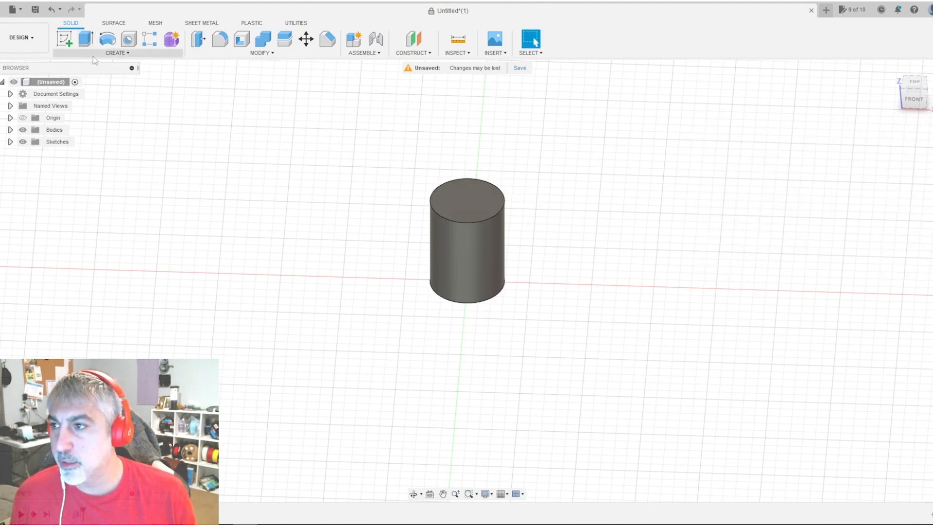
Step: Start a sketch on the vertical XZ plane and project the cylinder's top circular edge into it
{"action": "left_click", "coordinate": [65, 39]}
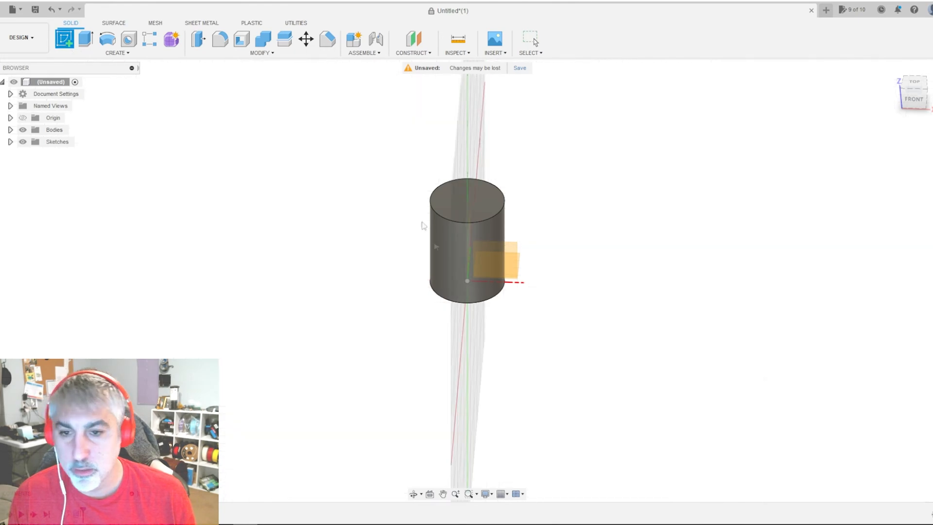
{"action": "left_click", "coordinate": [509, 268]}
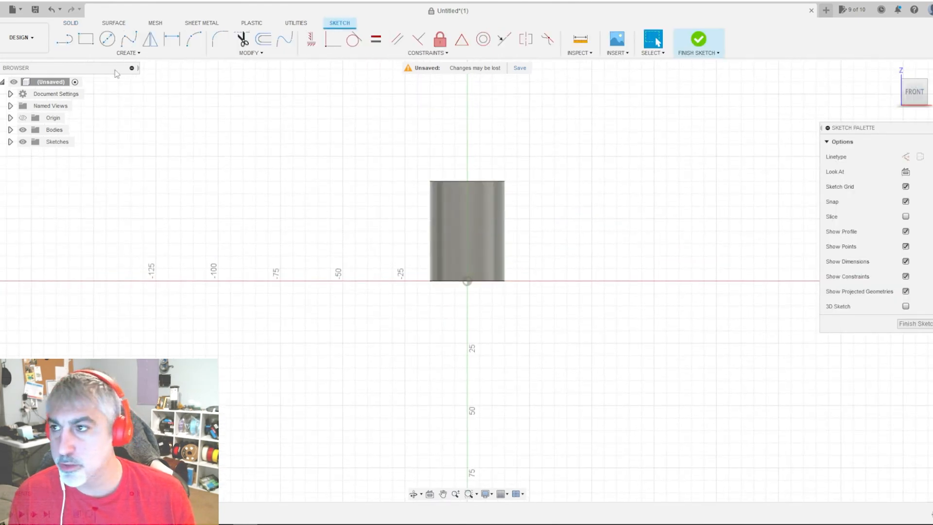
{"action": "scroll", "coordinate": [368, 334], "scroll_direction": "down", "scroll_amount": 2}
{"action": "scroll", "coordinate": [401, 88], "scroll_direction": "up", "scroll_amount": 2}
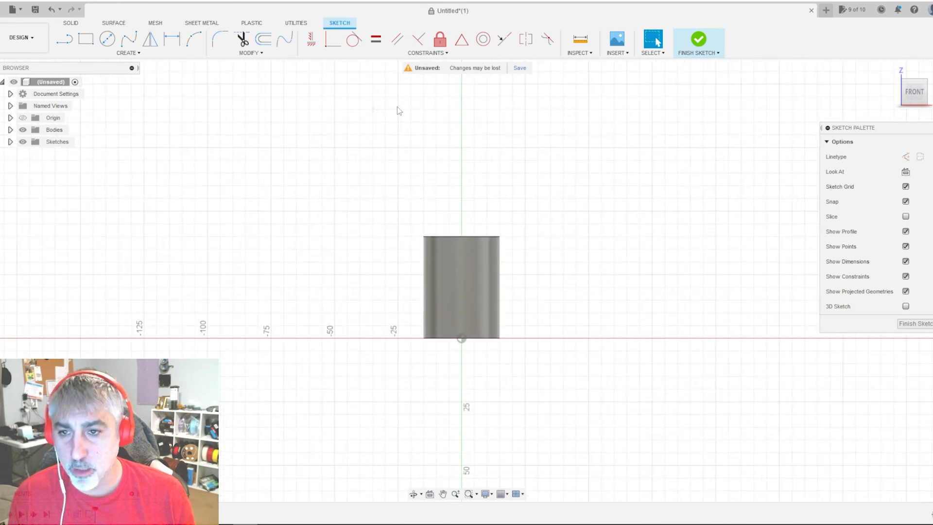
{"action": "left_click", "coordinate": [141, 53]}
{"action": "mouse_move", "coordinate": [111, 207]}
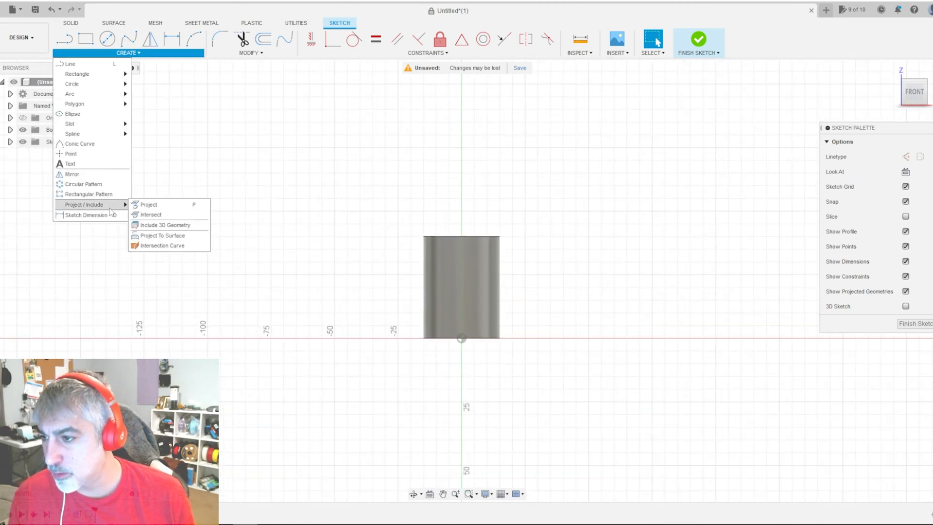
{"action": "left_click", "coordinate": [177, 209]}
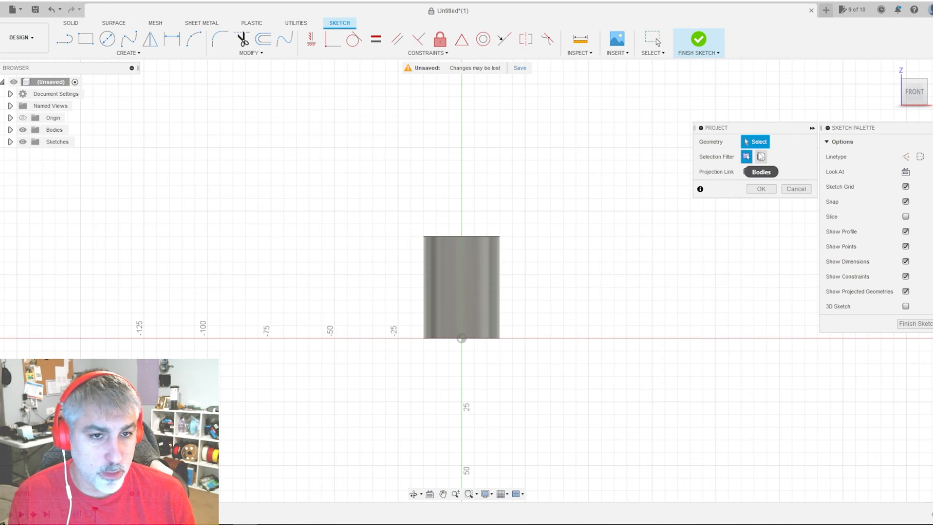
{"action": "left_click", "coordinate": [447, 236]}
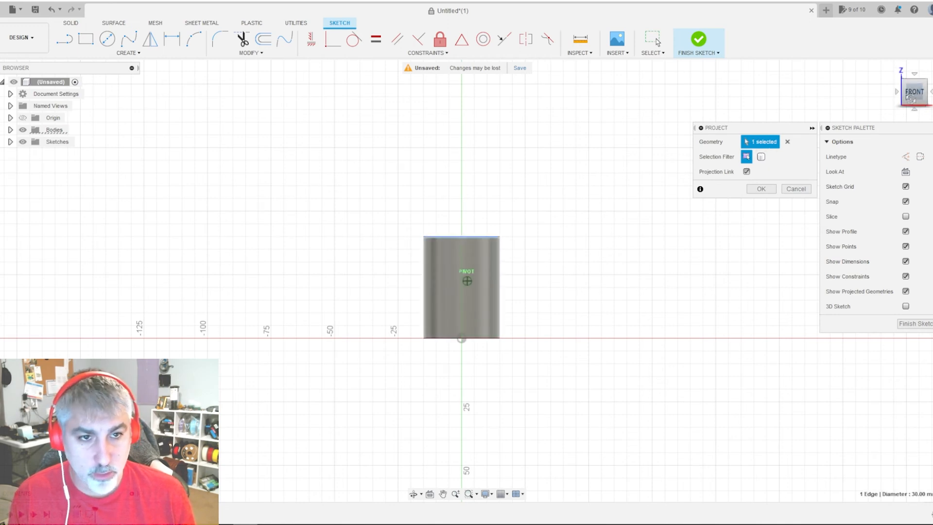
{"action": "left_click_drag", "start_coordinate": [914, 103], "coordinate": [916, 99]}
{"action": "left_click", "coordinate": [914, 97]}
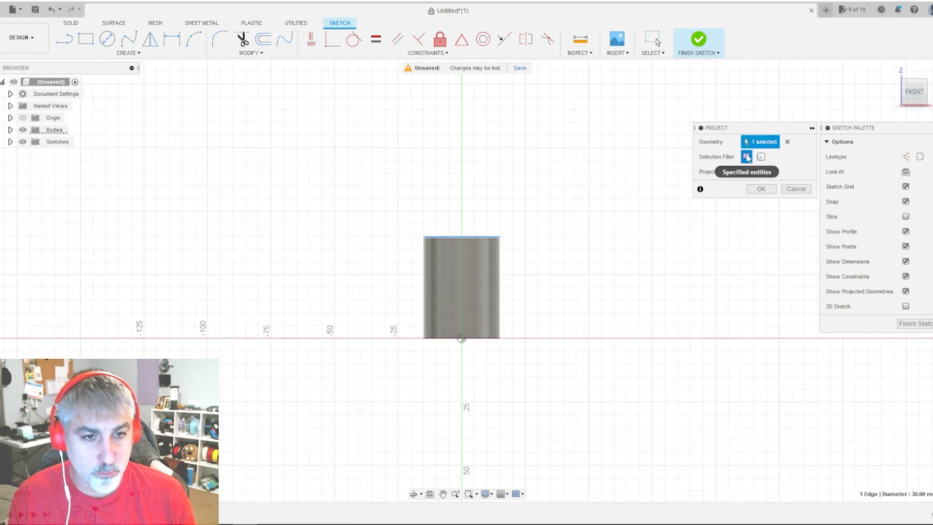
{"action": "left_click", "coordinate": [760, 189]}
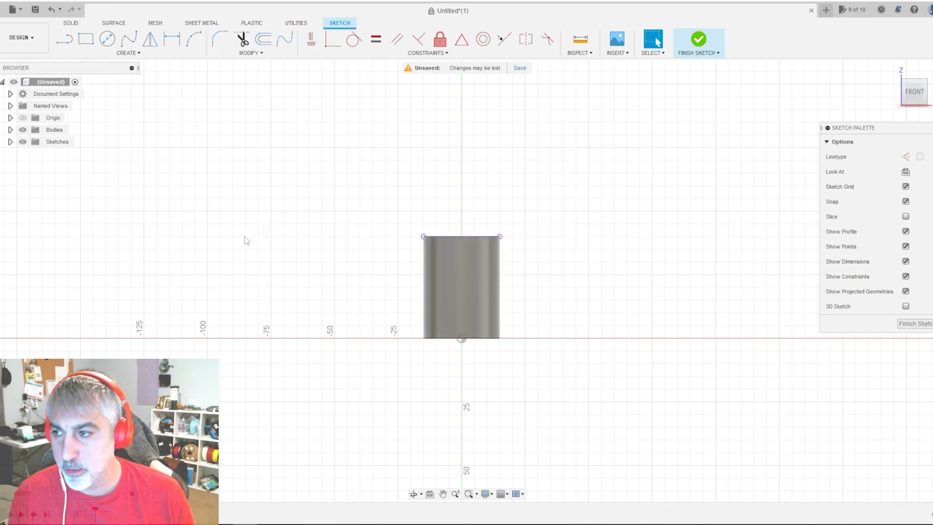
{"action": "left_click", "coordinate": [10, 118]}
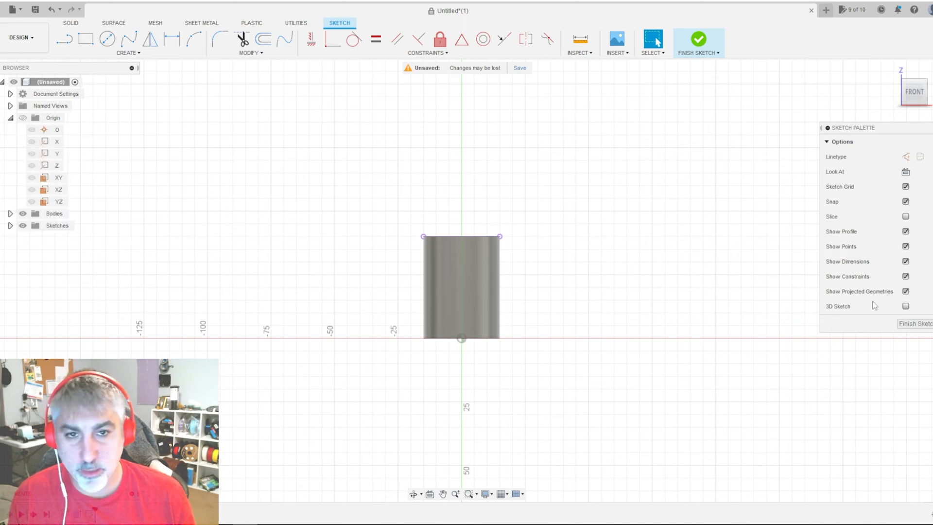
{"action": "scroll", "coordinate": [521, 370], "scroll_direction": "down", "scroll_amount": 1}
{"action": "left_click", "coordinate": [128, 52]}
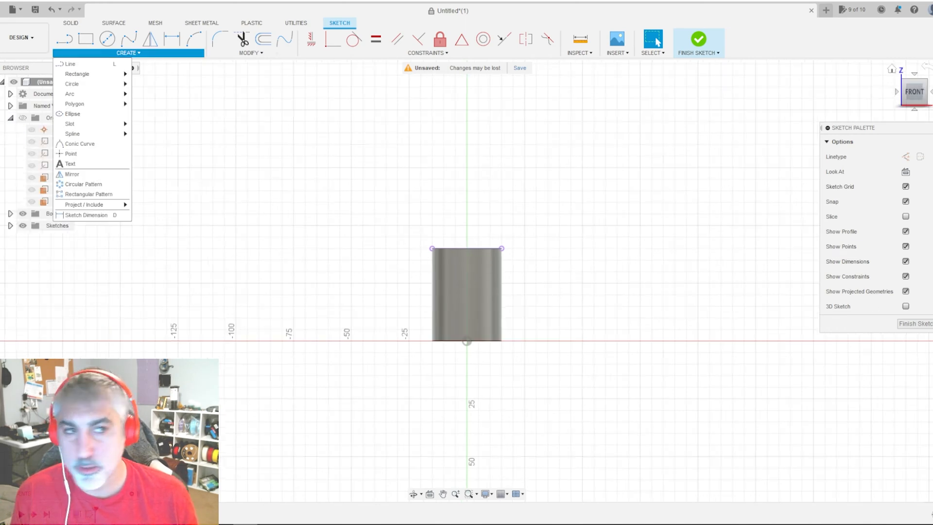
{"action": "left_click", "coordinate": [892, 69]}
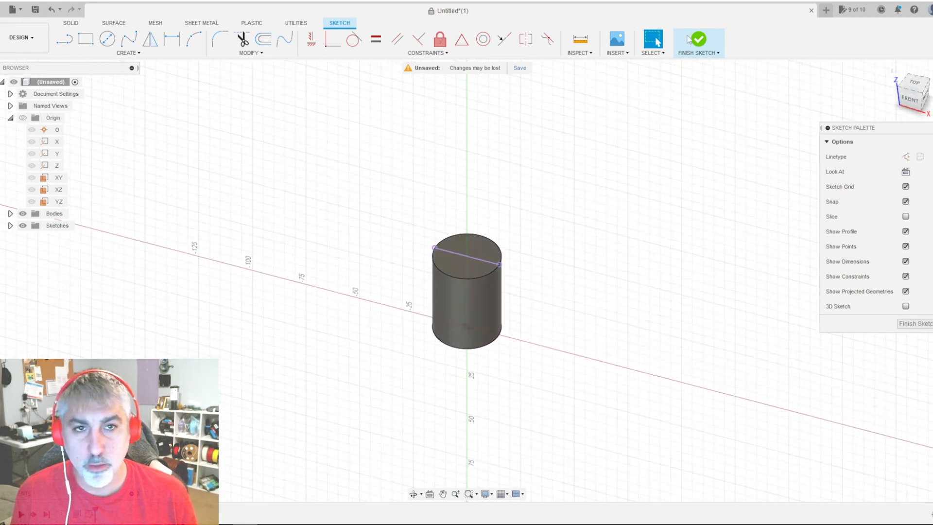
{"action": "left_click", "coordinate": [64, 39]}
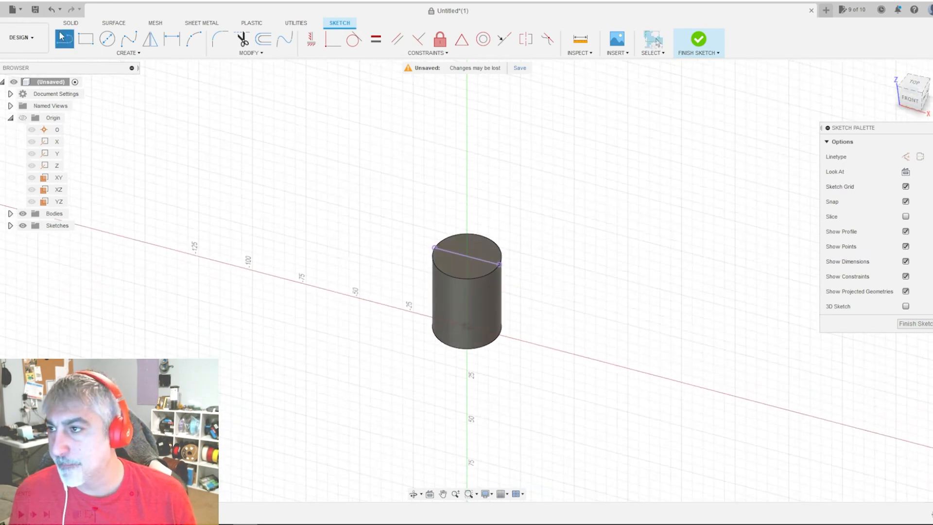
{"action": "left_click", "coordinate": [78, 52]}
{"action": "mouse_move", "coordinate": [425, 53]}
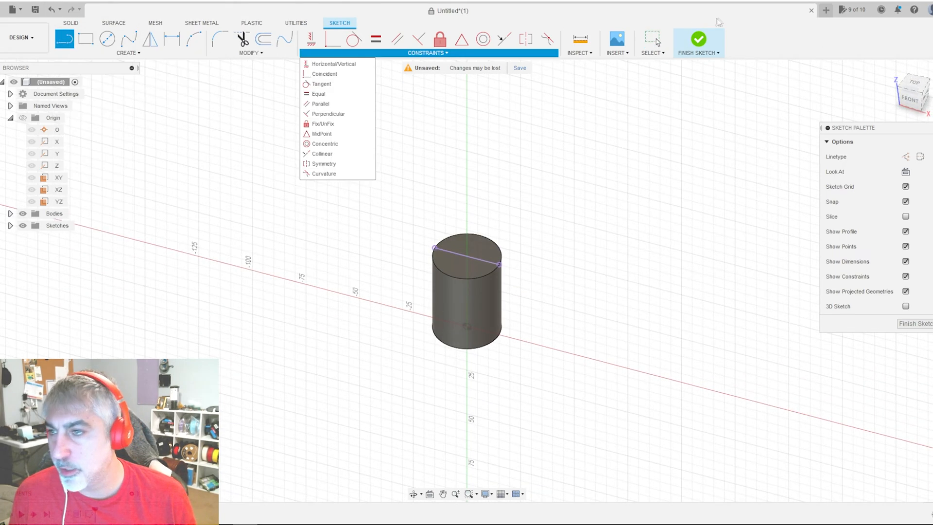
Step: Finish the sketch and place a sphere centred on the midpoint of the projected line atop the cylinder
{"action": "left_click", "coordinate": [698, 43]}
{"action": "left_click", "coordinate": [116, 53]}
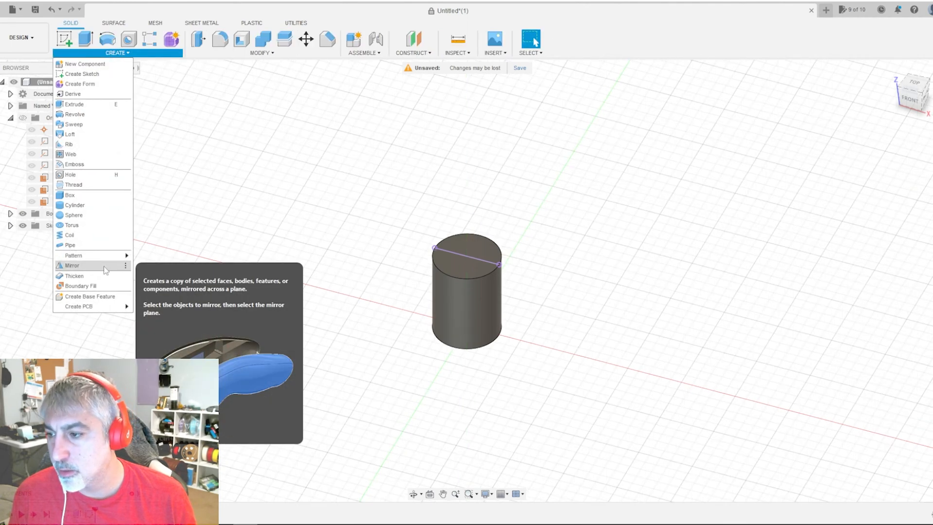
{"action": "left_click", "coordinate": [75, 204]}
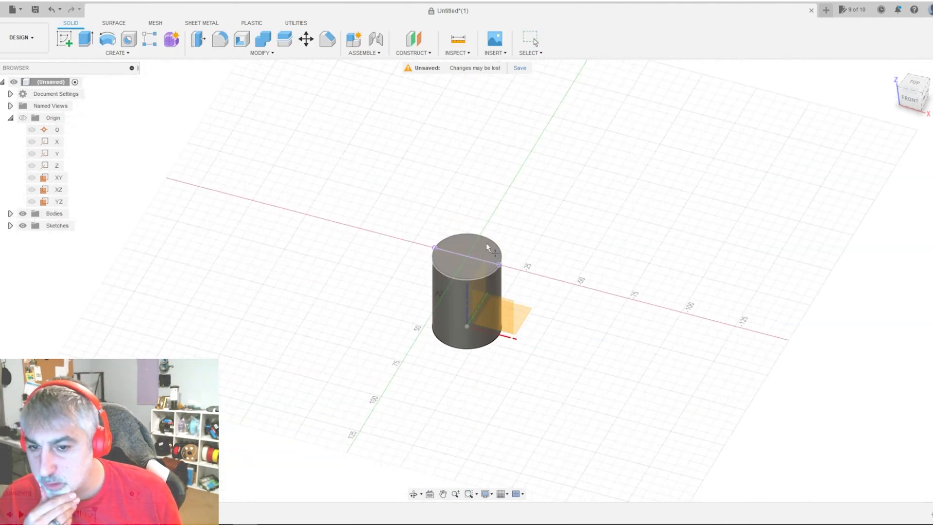
{"action": "left_click", "coordinate": [486, 269]}
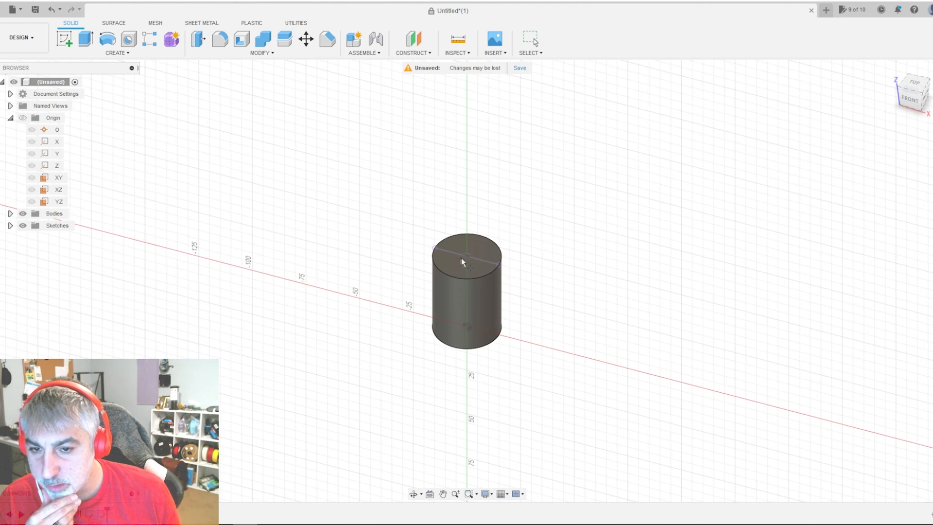
{"action": "left_click", "coordinate": [469, 255]}
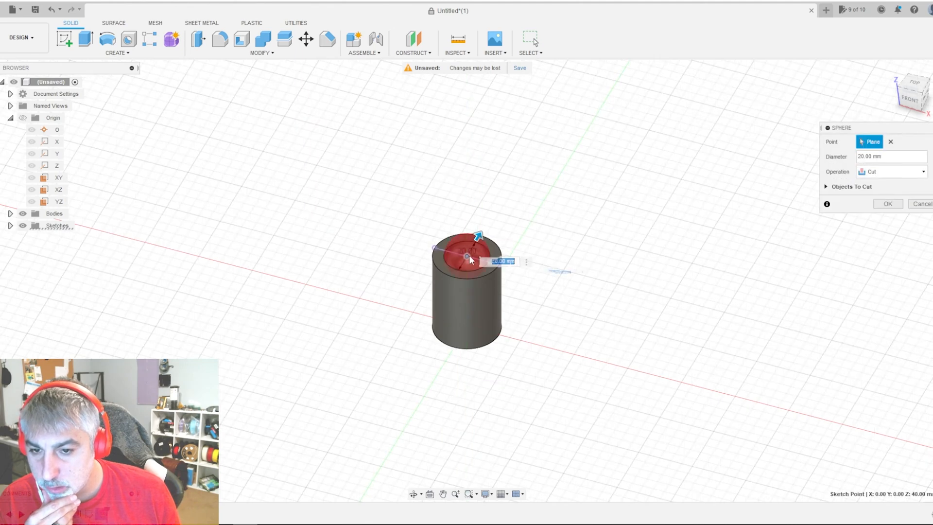
Step: Enlarge the sphere to 60 mm diameter and create it with the Join operation
{"action": "left_click", "coordinate": [911, 95]}
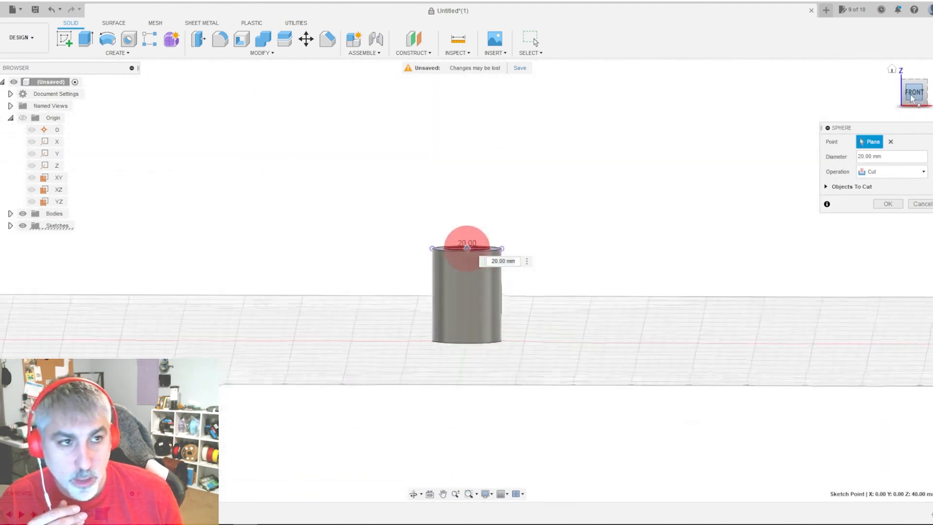
{"action": "left_click", "coordinate": [892, 69]}
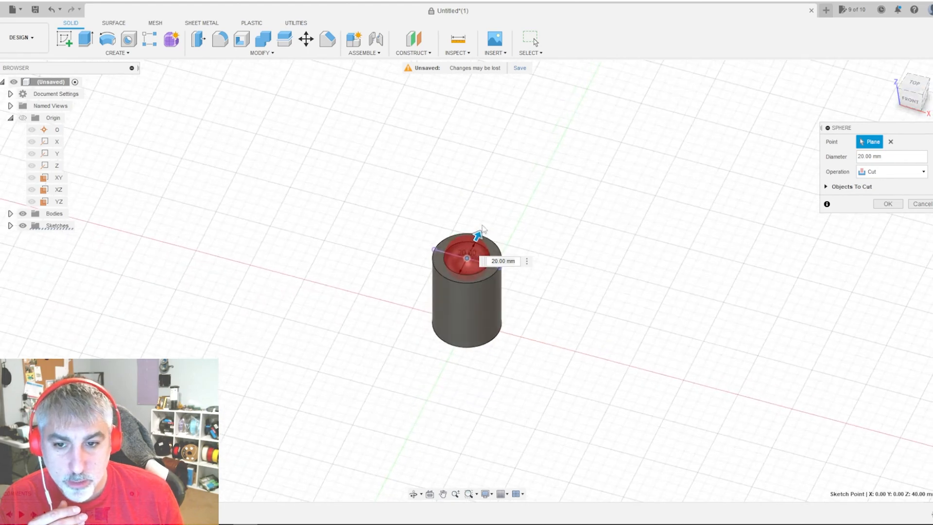
{"action": "left_click_drag", "start_coordinate": [480, 230], "coordinate": [516, 210]}
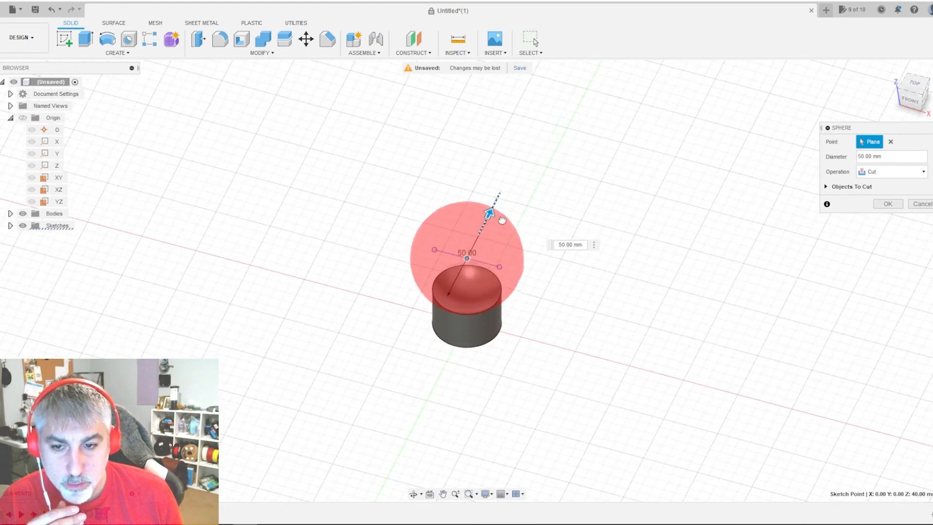
{"action": "mouse_move", "coordinate": [523, 212]}
{"action": "left_mouse_down"}
{"action": "mouse_move", "coordinate": [535, 207]}
{"action": "mouse_move", "coordinate": [514, 210]}
{"action": "mouse_move", "coordinate": [526, 211]}
{"action": "left_mouse_up"}
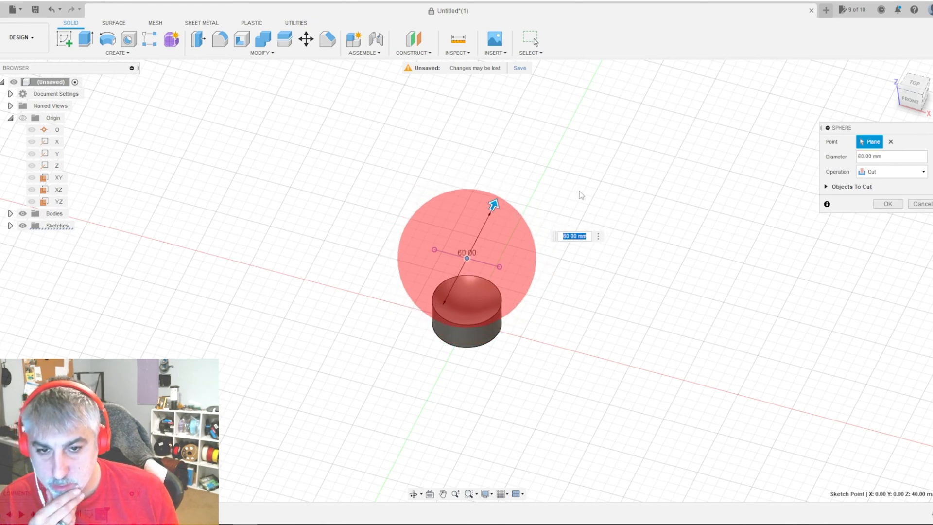
{"action": "left_click", "coordinate": [894, 172]}
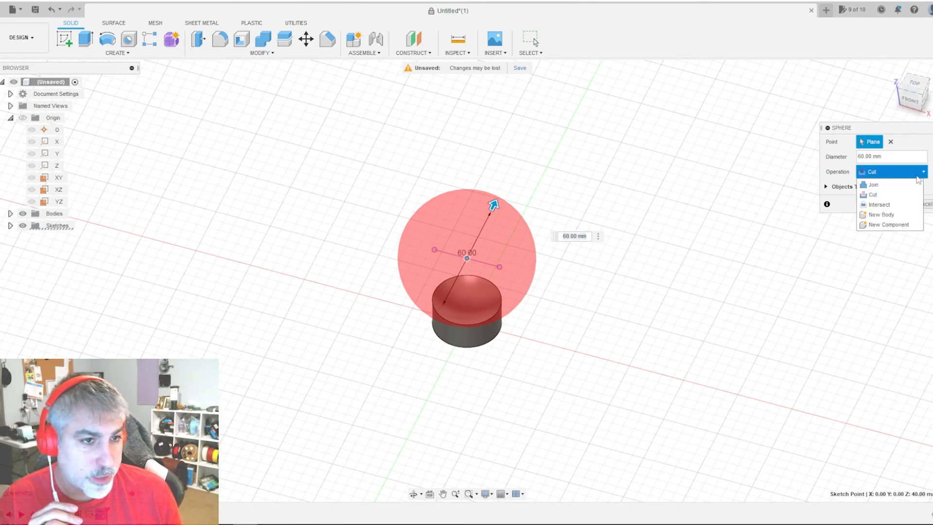
{"action": "left_click", "coordinate": [902, 182]}
{"action": "left_click", "coordinate": [887, 189]}
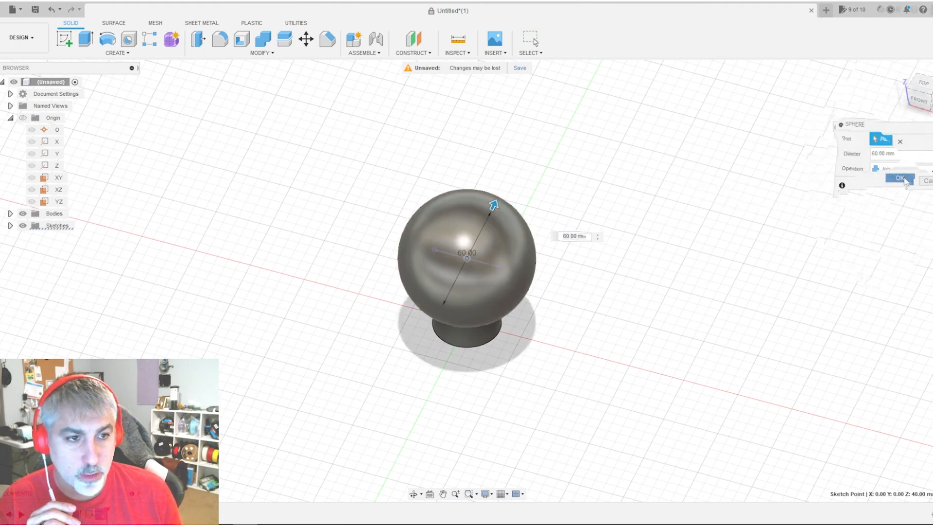
Step: Move the joined sphere-and-cylinder body 30 mm upward along the Z axis
{"action": "left_click", "coordinate": [910, 99]}
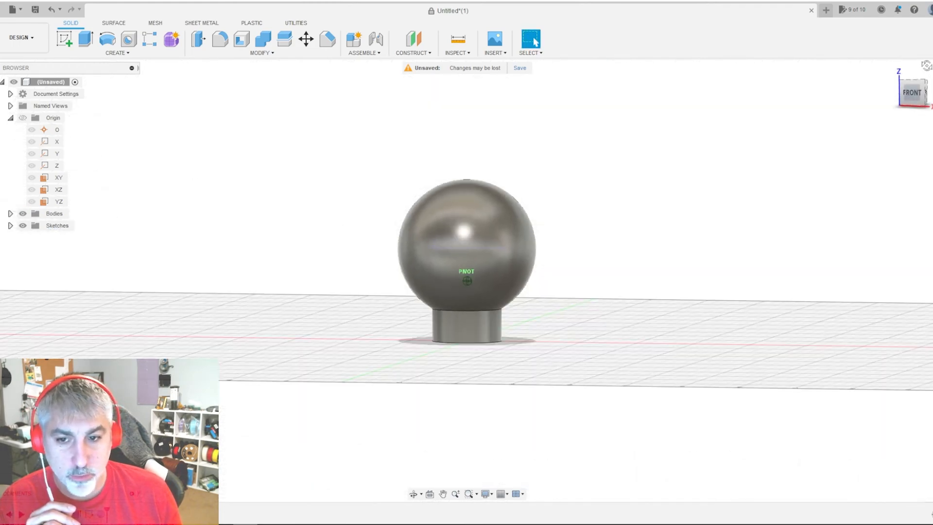
{"action": "mouse_move", "coordinate": [926, 65]}
{"action": "left_mouse_down"}
{"action": "mouse_move", "coordinate": [909, 76]}
{"action": "mouse_move", "coordinate": [930, 69]}
{"action": "left_mouse_up"}
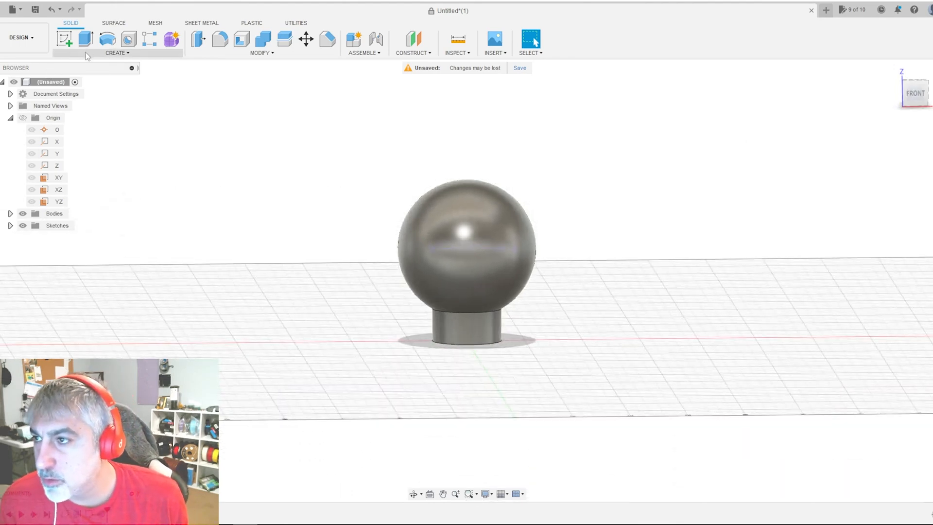
{"action": "mouse_move", "coordinate": [913, 95]}
{"action": "left_mouse_down"}
{"action": "mouse_move", "coordinate": [914, 69]}
{"action": "mouse_move", "coordinate": [914, 94]}
{"action": "left_mouse_up"}
{"action": "key", "text": "m"}
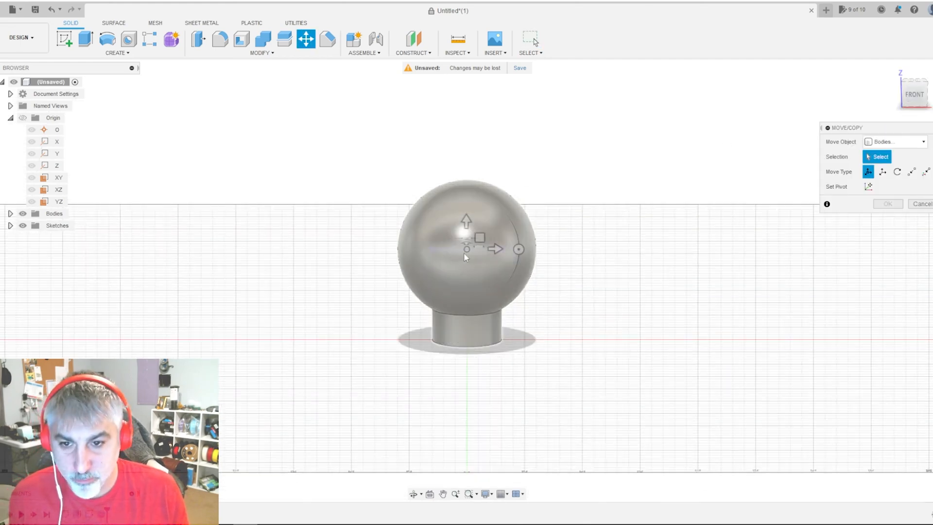
{"action": "left_click", "coordinate": [465, 256]}
{"action": "left_click_drag", "start_coordinate": [466, 221], "coordinate": [470, 150]}
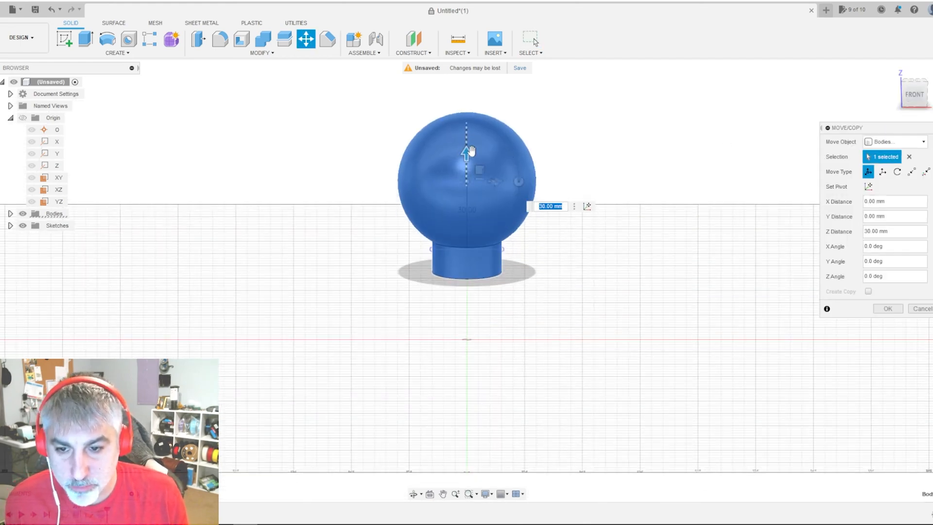
{"action": "key", "text": "Return"}
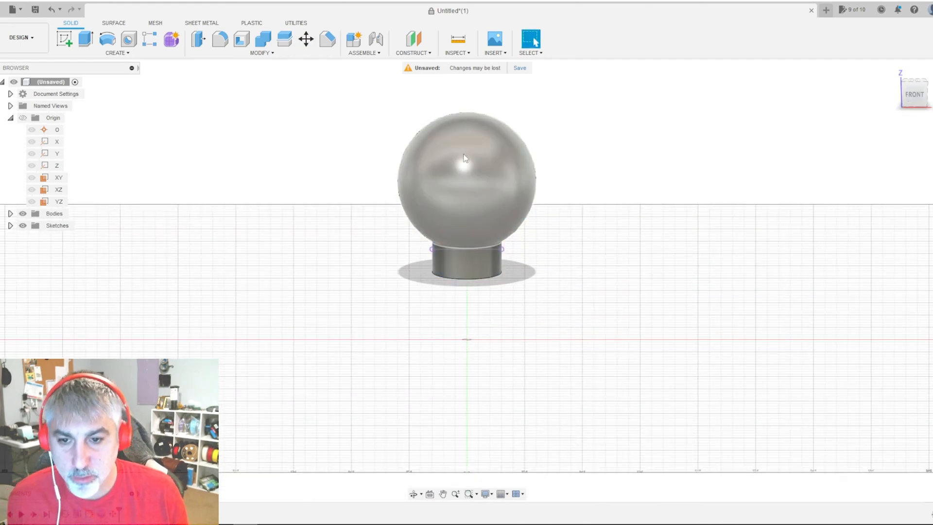
Step: Fillet the edge where the sphere meets the cylinder with a constant 35 mm radius
{"action": "left_click", "coordinate": [918, 94]}
{"action": "key", "text": "f"}
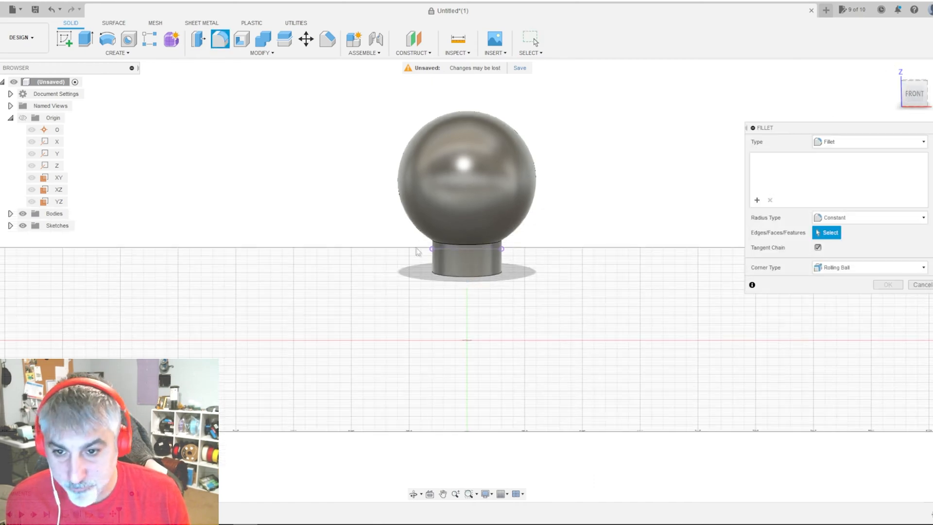
{"action": "left_click", "coordinate": [458, 249]}
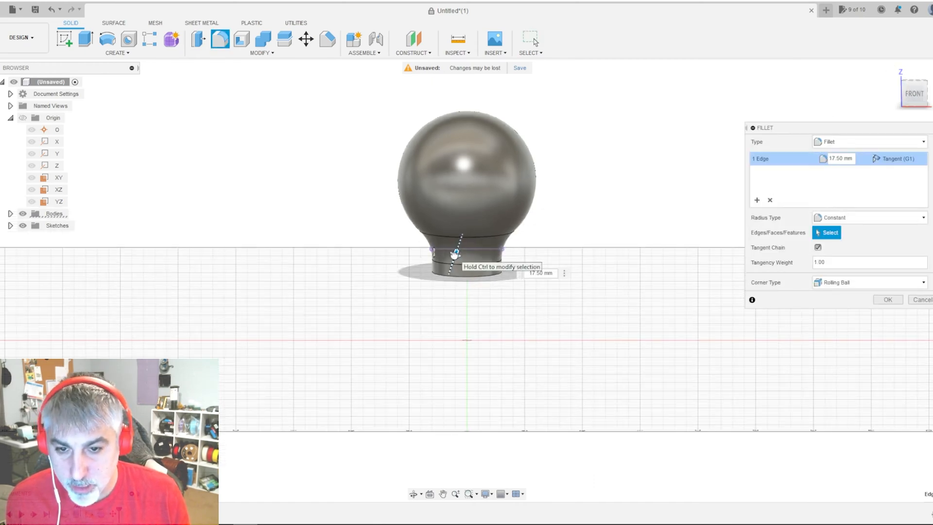
{"action": "left_click_drag", "start_coordinate": [455, 254], "coordinate": [453, 258]}
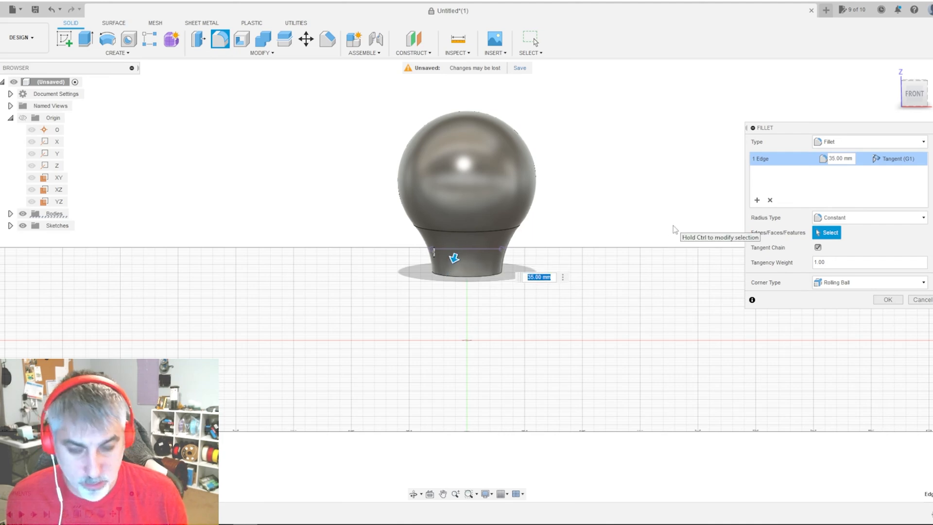
{"action": "key", "text": "Return"}
Step: Extrude the body's flat bottom face 30 mm downward with the Join operation
{"action": "left_click_drag", "start_coordinate": [911, 100], "coordinate": [900, 73]}
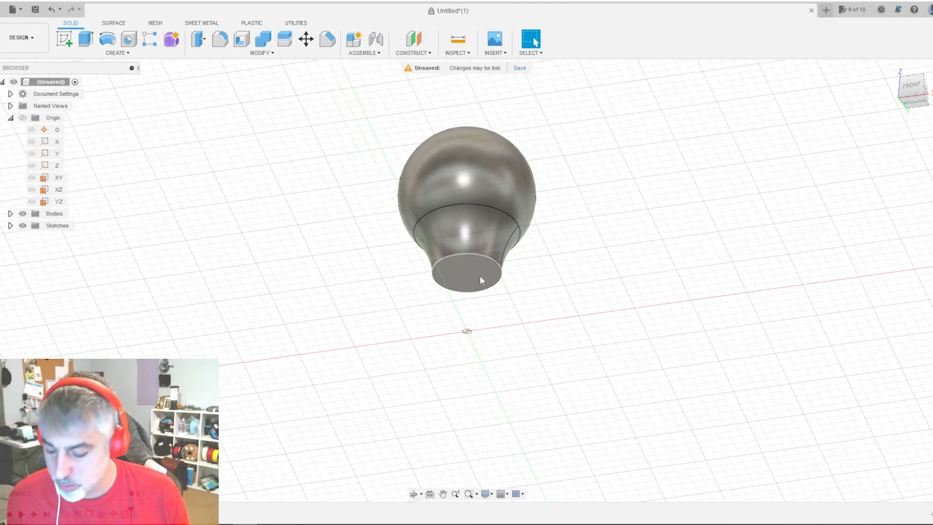
{"action": "key", "text": "e"}
{"action": "left_click", "coordinate": [467, 273]}
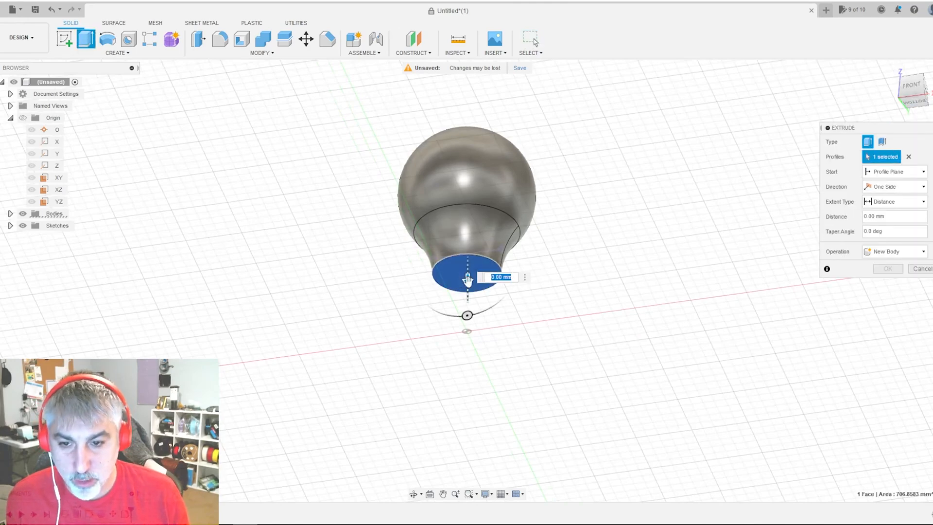
{"action": "left_click_drag", "start_coordinate": [467, 273], "coordinate": [474, 316]}
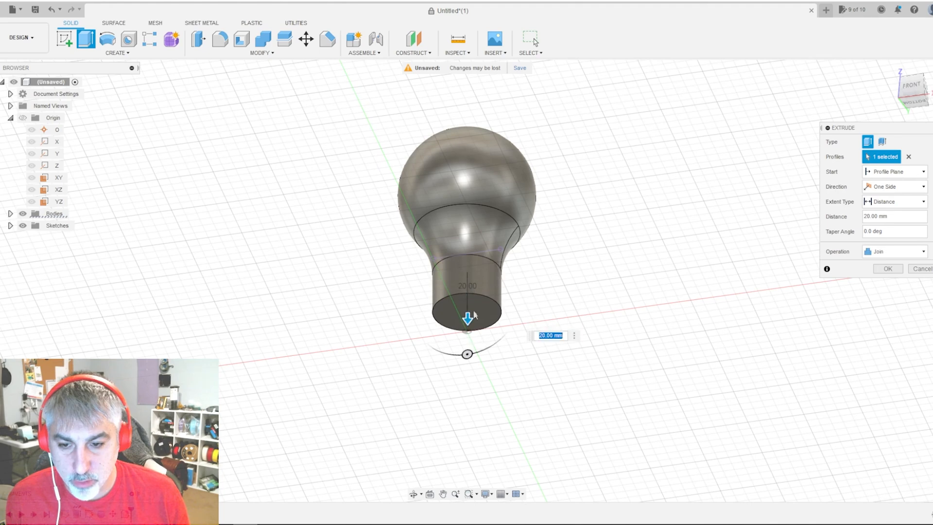
{"action": "left_click", "coordinate": [904, 80]}
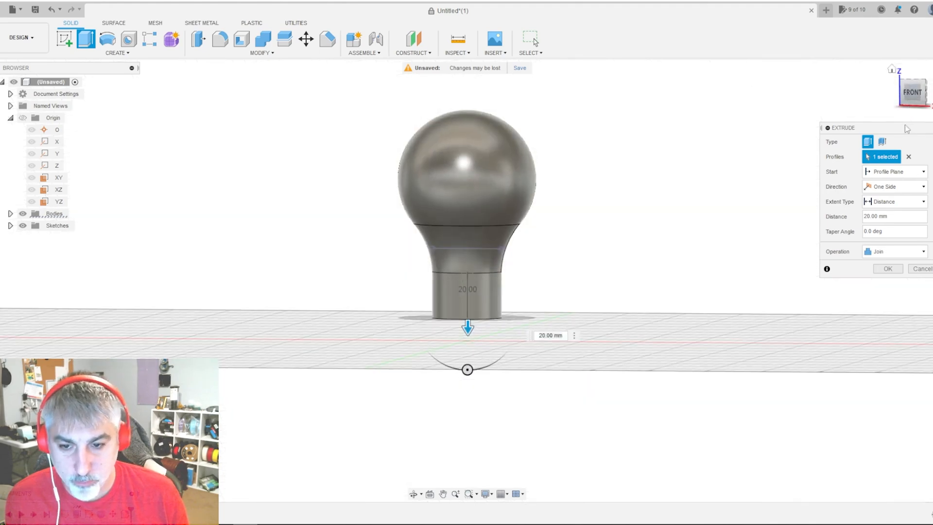
{"action": "left_click_drag", "start_coordinate": [467, 328], "coordinate": [466, 350]}
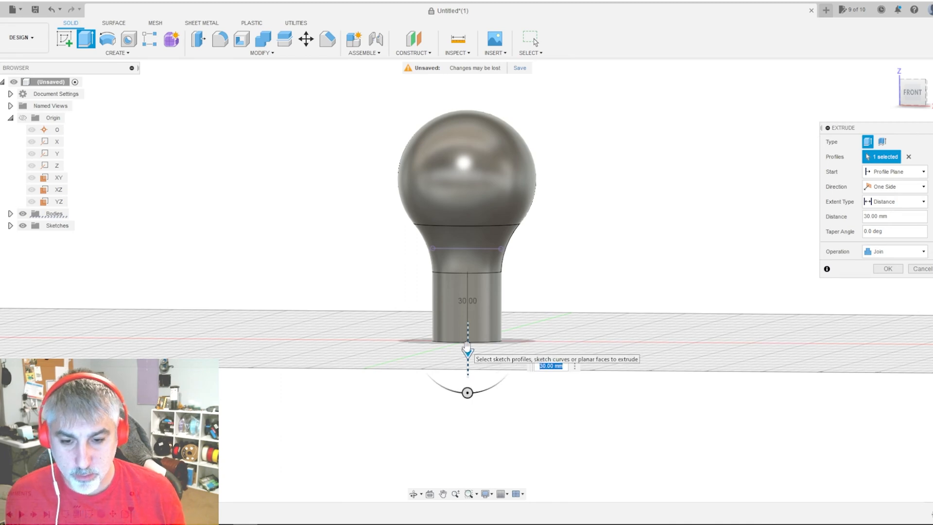
{"action": "key", "text": "Return"}
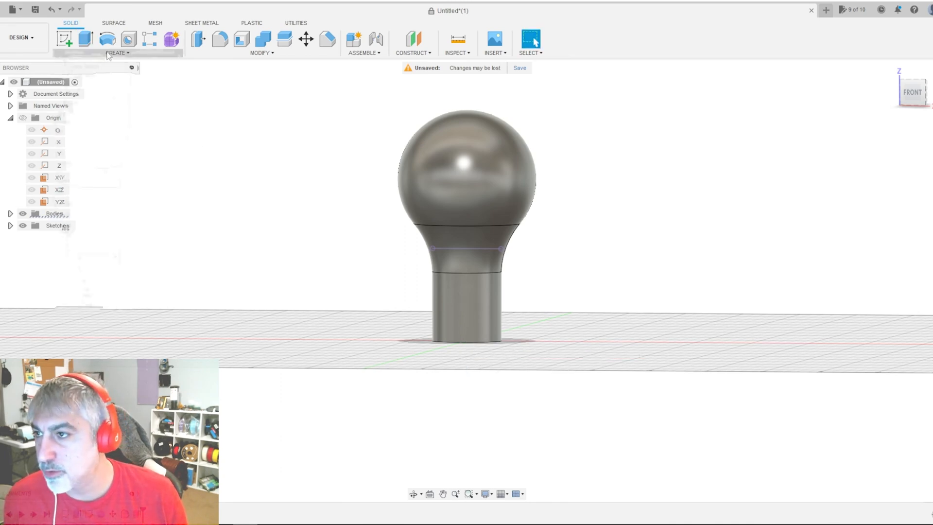
Step: Start a thread on the cylindrical face of the lower shaft and make it modeled
{"action": "left_click", "coordinate": [110, 52]}
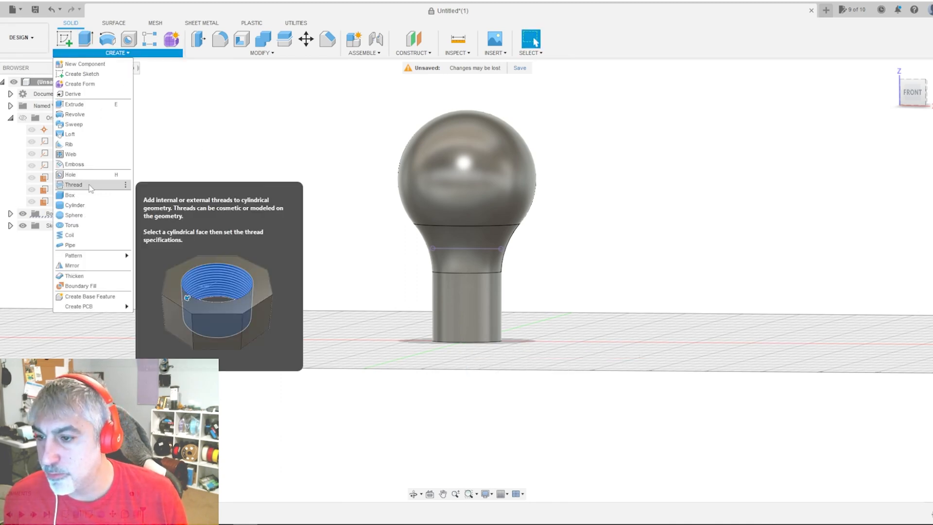
{"action": "left_click", "coordinate": [74, 184]}
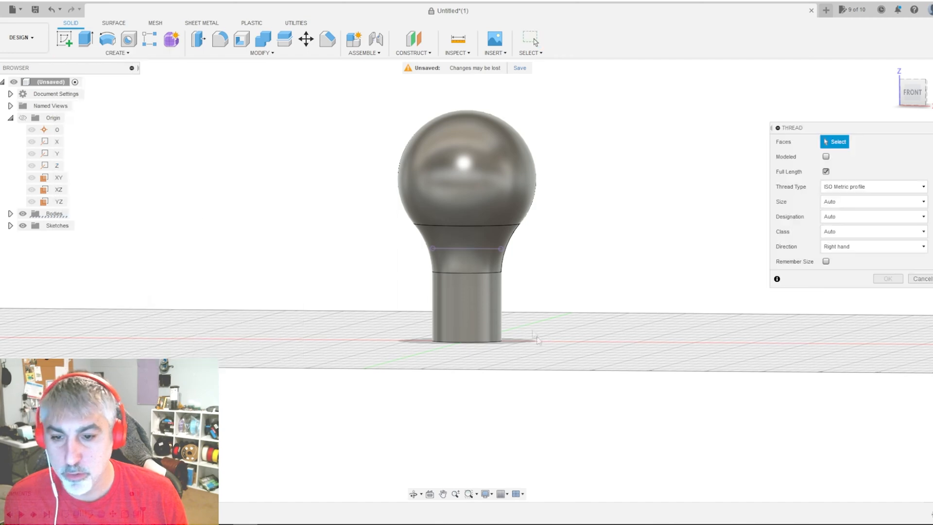
{"action": "left_click", "coordinate": [461, 316]}
{"action": "left_click", "coordinate": [892, 69]}
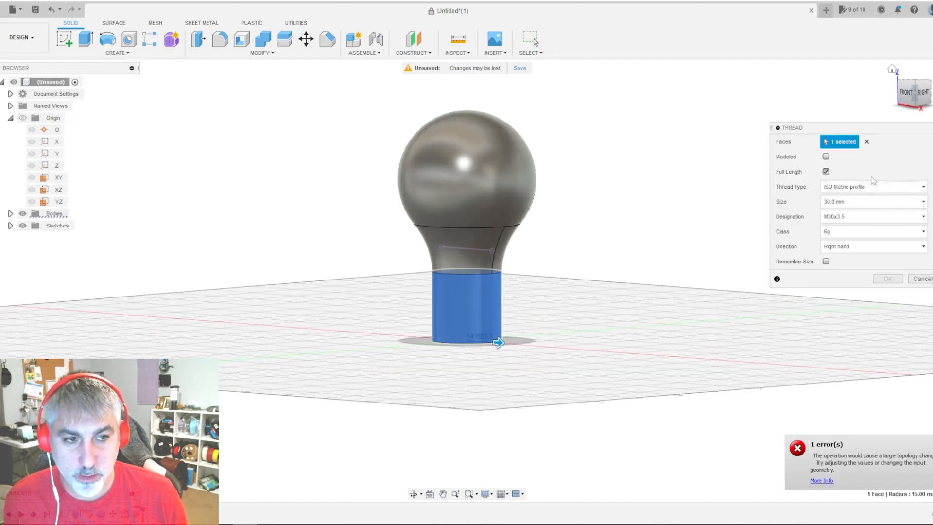
{"action": "left_click", "coordinate": [825, 156]}
Step: Set the thread type to ANSI Metric M Profile and enlarge its size to 33 mm, designation M33x3.5
{"action": "left_click", "coordinate": [854, 187]}
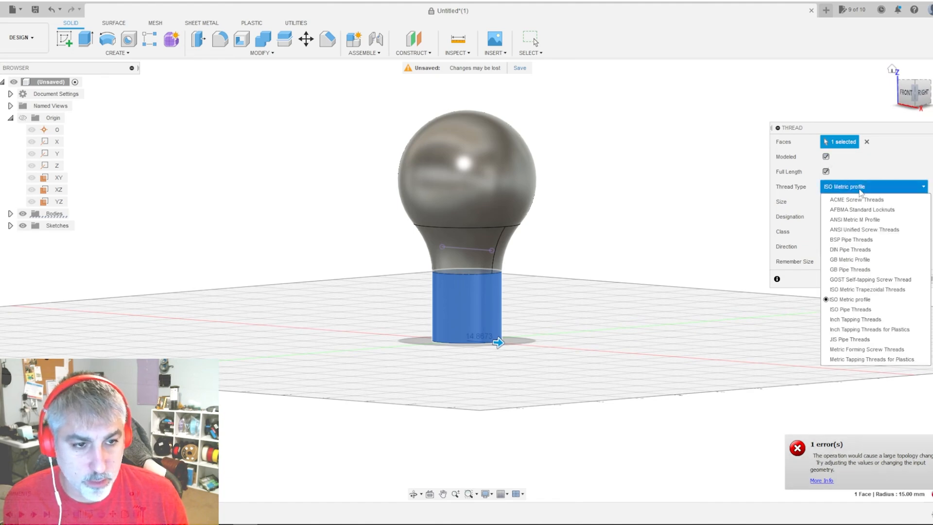
{"action": "left_click", "coordinate": [879, 220]}
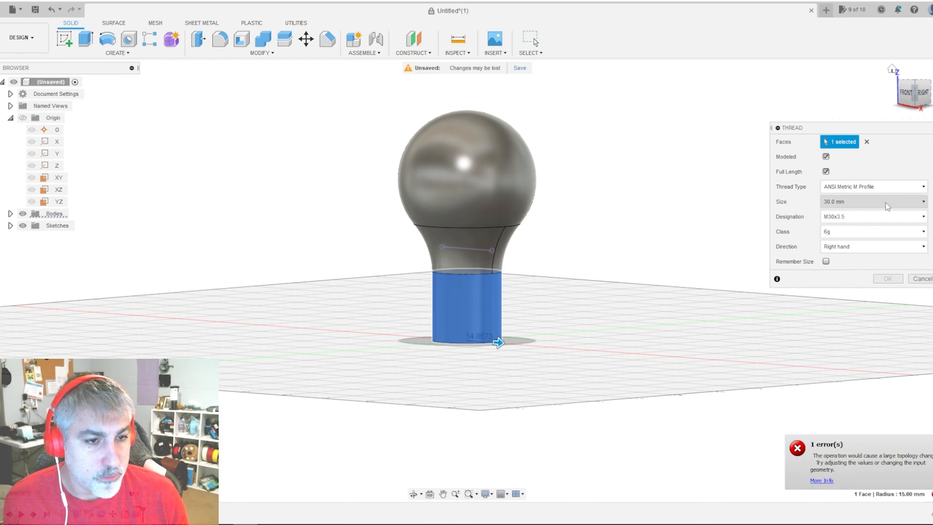
{"action": "left_click", "coordinate": [884, 204]}
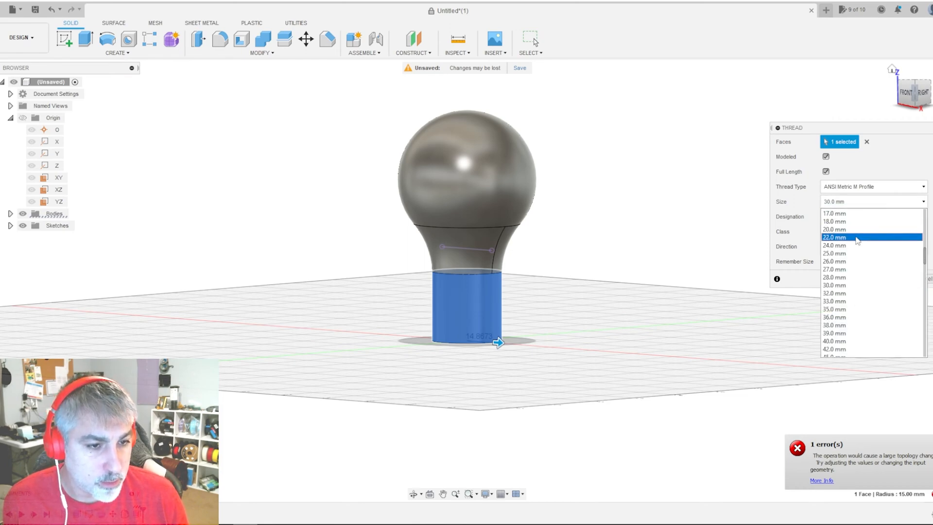
{"action": "left_click", "coordinate": [859, 237]}
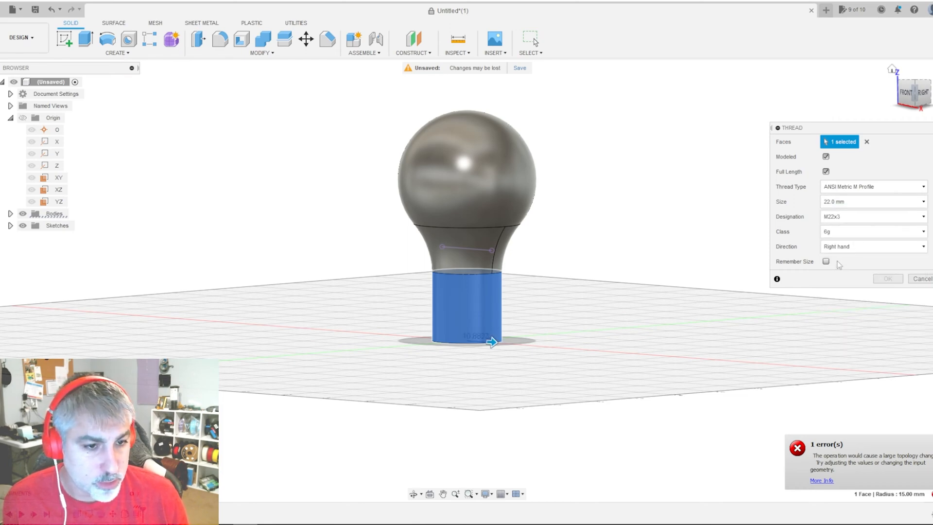
{"action": "left_click_drag", "start_coordinate": [492, 342], "coordinate": [501, 342]}
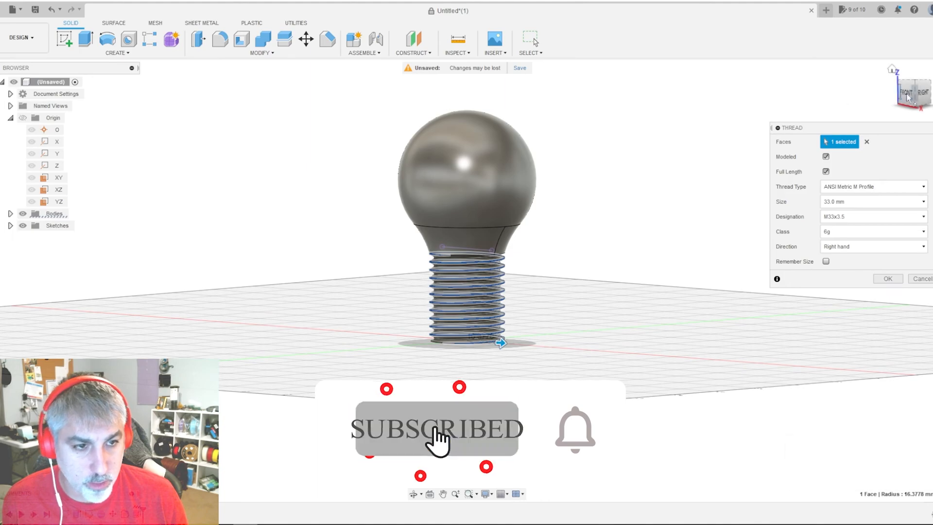
Step: Limit the thread to a 30 mm length with an 8 mm offset from the shaft's lower end and create it
{"action": "left_click_drag", "start_coordinate": [899, 95], "coordinate": [926, 90]}
{"action": "scroll", "coordinate": [433, 357], "scroll_direction": "down", "scroll_amount": 3}
{"action": "scroll", "coordinate": [433, 357], "scroll_direction": "up", "scroll_amount": 5}
{"action": "scroll", "coordinate": [433, 357], "scroll_direction": "up", "scroll_amount": 3}
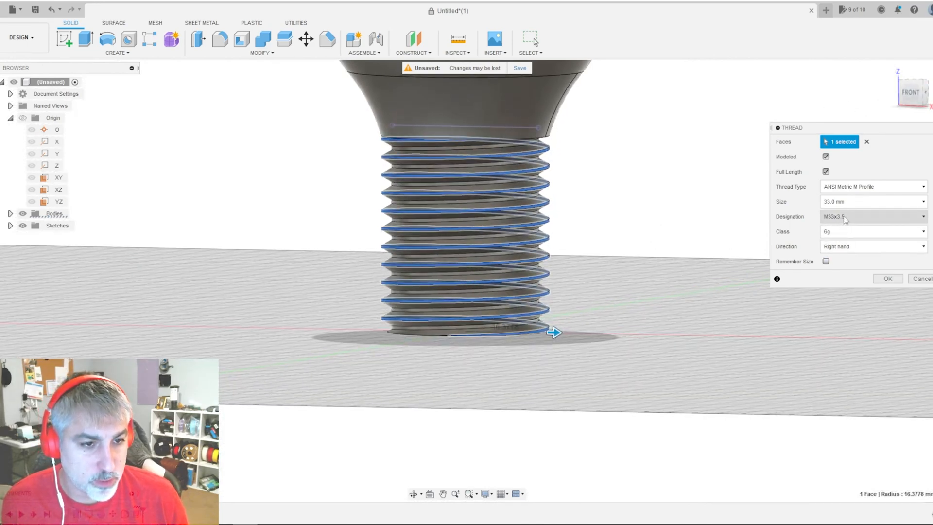
{"action": "left_click", "coordinate": [826, 171]}
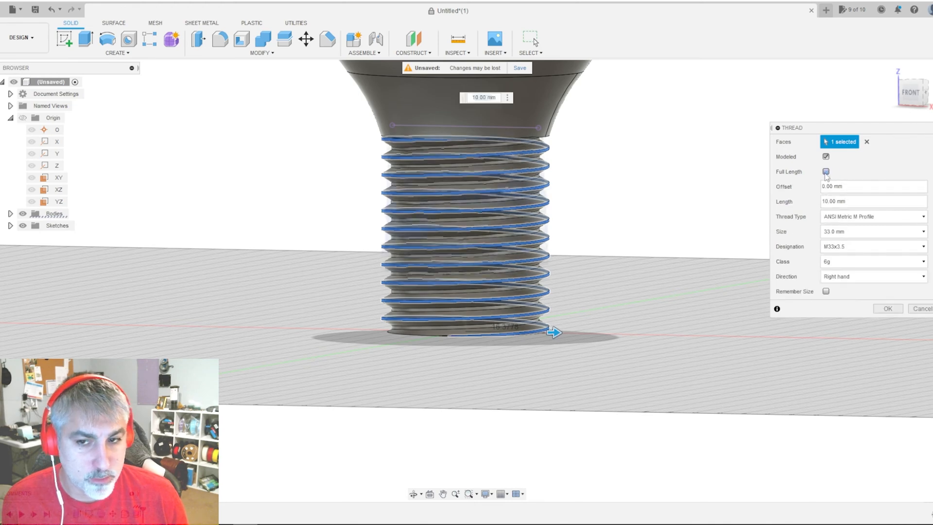
{"action": "left_click_drag", "start_coordinate": [543, 278], "coordinate": [528, 156]}
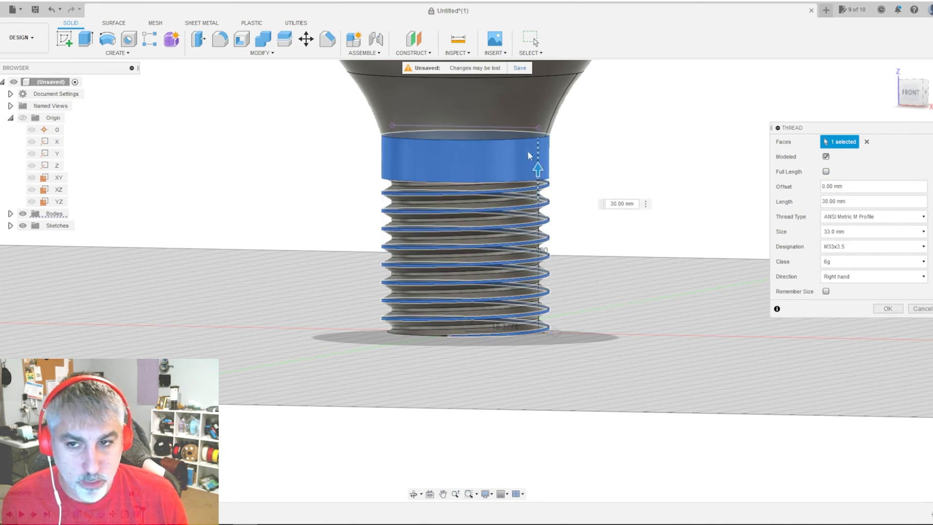
{"action": "left_click_drag", "start_coordinate": [523, 108], "coordinate": [523, 109]}
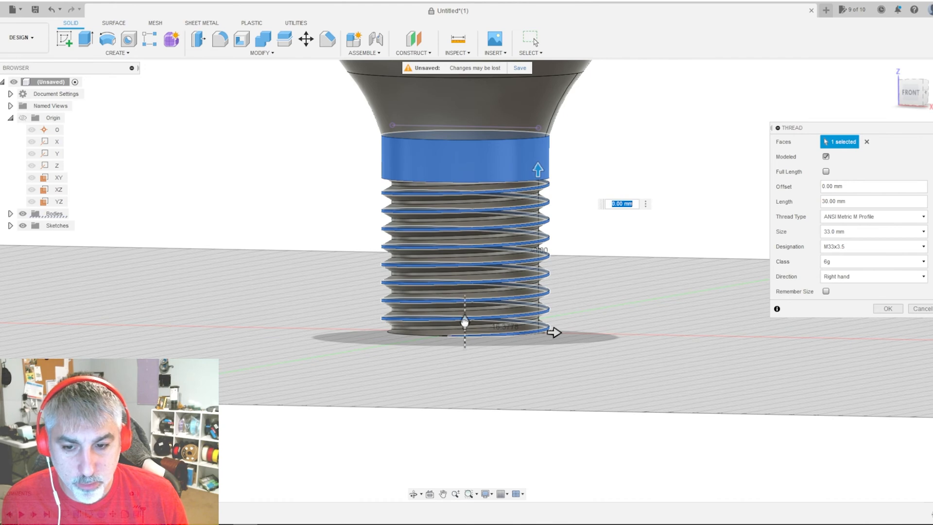
{"action": "left_click_drag", "start_coordinate": [464, 322], "coordinate": [464, 281]}
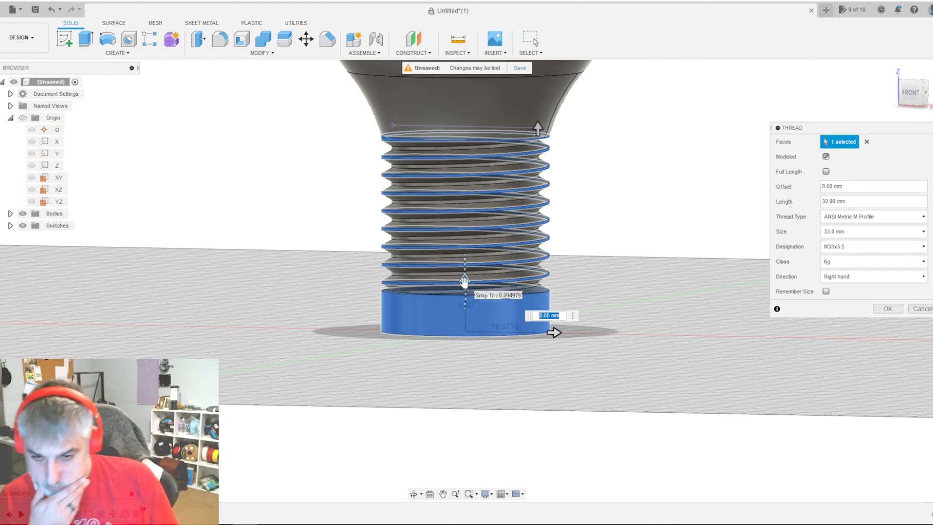
{"action": "key", "text": "Return"}
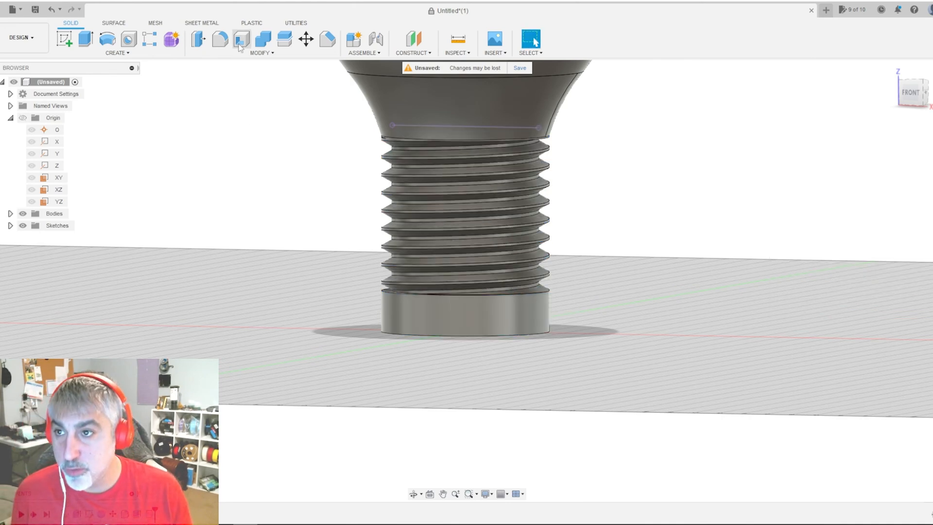
Step: Try a 10 mm equal-distance chamfer on the shaft's bottom edge, and undo it
{"action": "left_click", "coordinate": [327, 39]}
{"action": "left_click", "coordinate": [442, 334]}
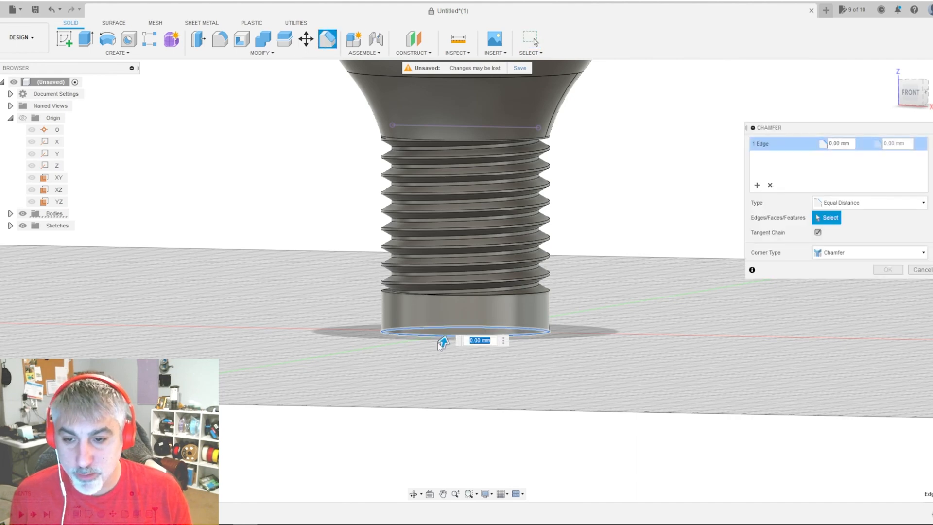
{"action": "left_click_drag", "start_coordinate": [443, 341], "coordinate": [471, 325]}
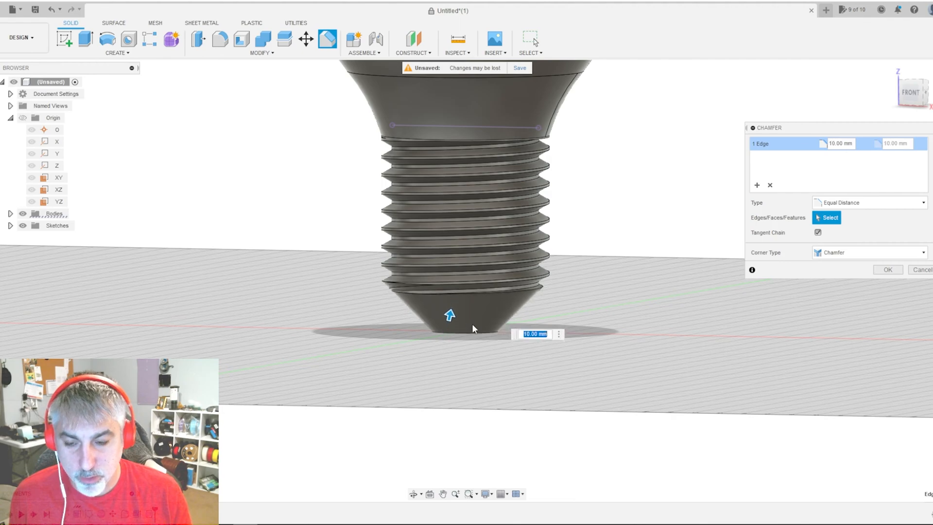
{"action": "left_click_drag", "start_coordinate": [911, 95], "coordinate": [910, 72]}
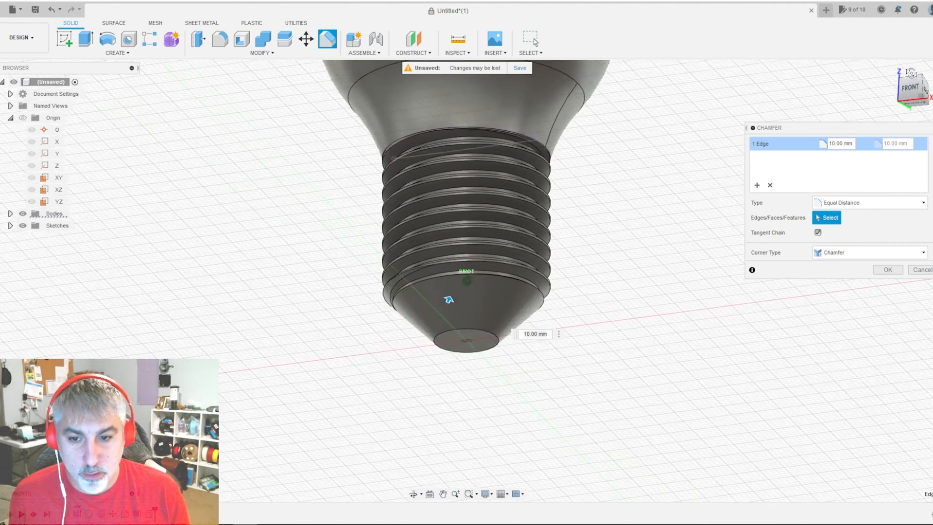
{"action": "key", "text": "Return"}
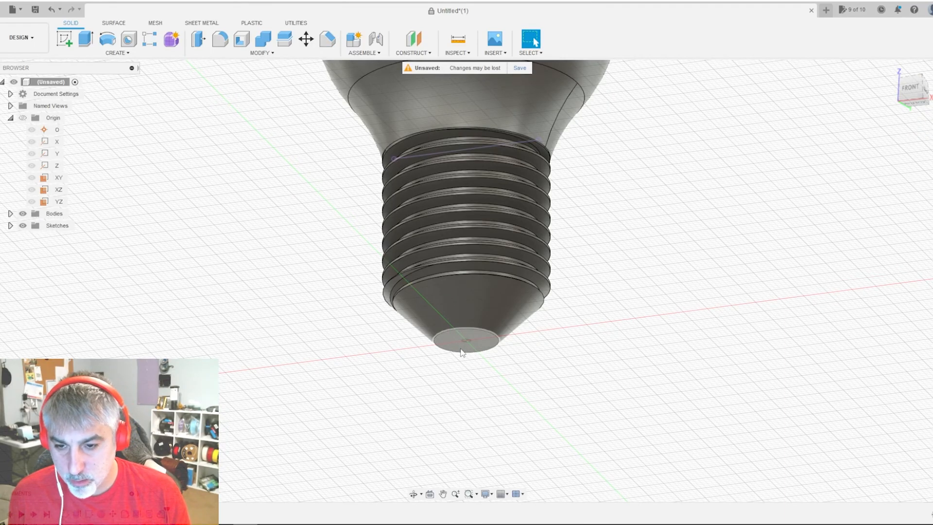
{"action": "key", "text": "ctrl+z"}
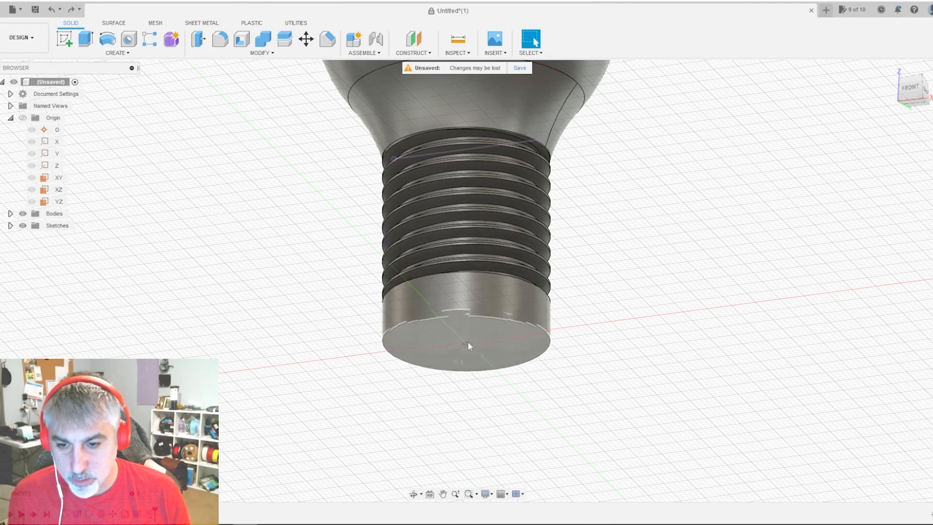
Step: Extrude the shaft's bottom face 4 mm inward as a cut to shorten the plain end below the thread
{"action": "type", "text": "e-3"}
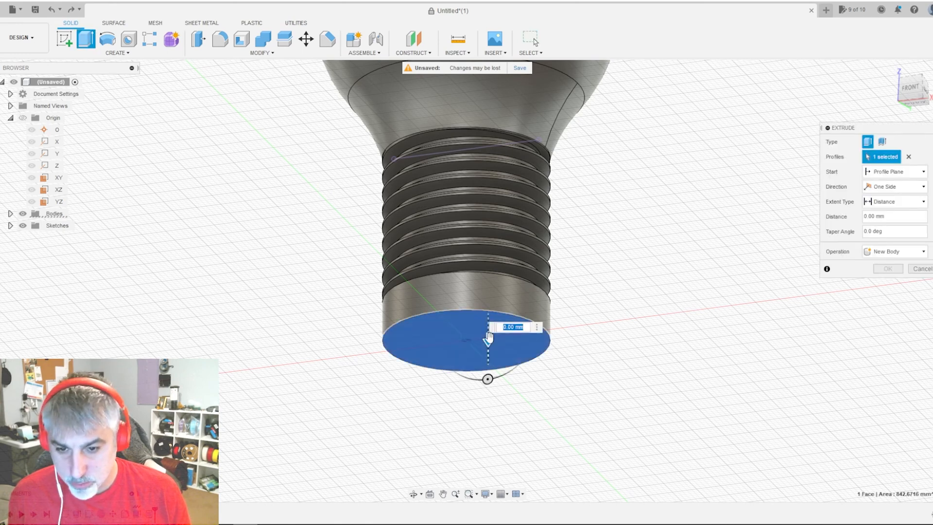
{"action": "key", "text": "Return"}
{"action": "left_click_drag", "start_coordinate": [489, 322], "coordinate": [488, 320]}
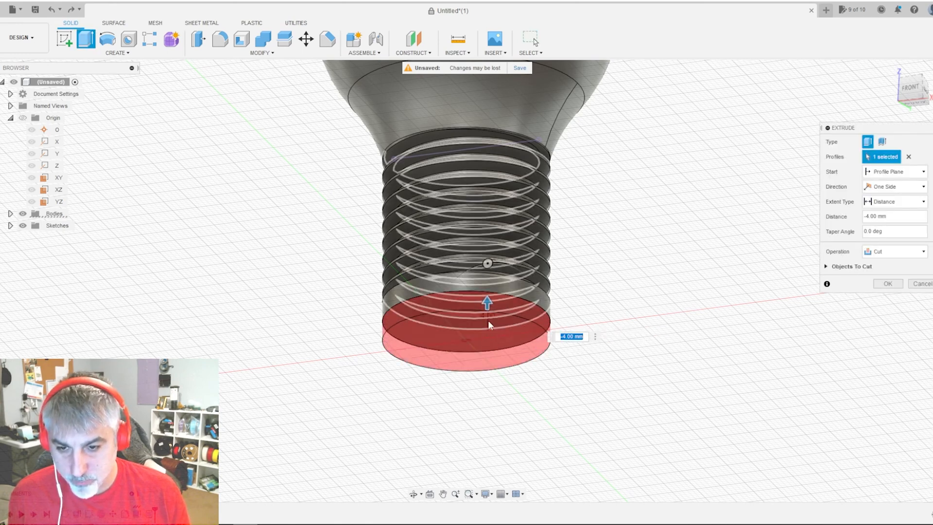
{"action": "key", "text": "Return"}
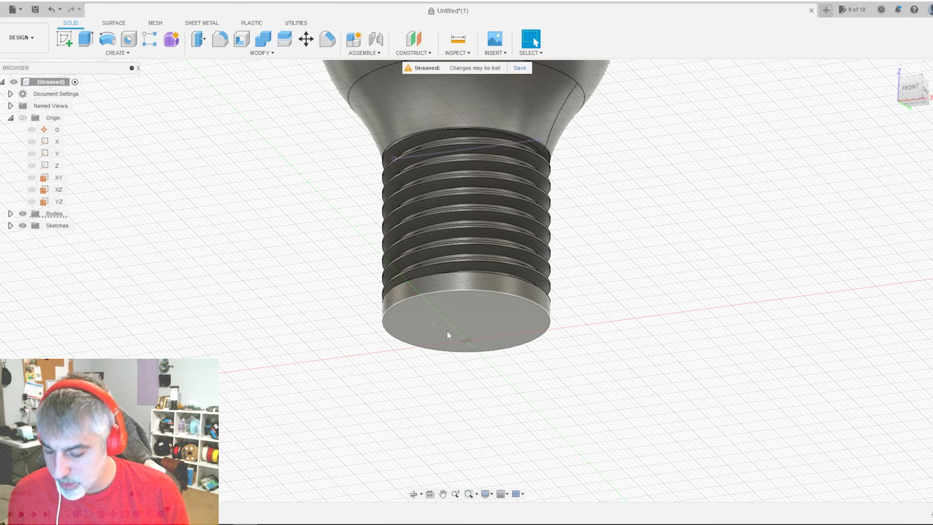
Step: Chamfer the shaft's bottom edge with a 6 mm equal distance
{"action": "left_click", "coordinate": [328, 39]}
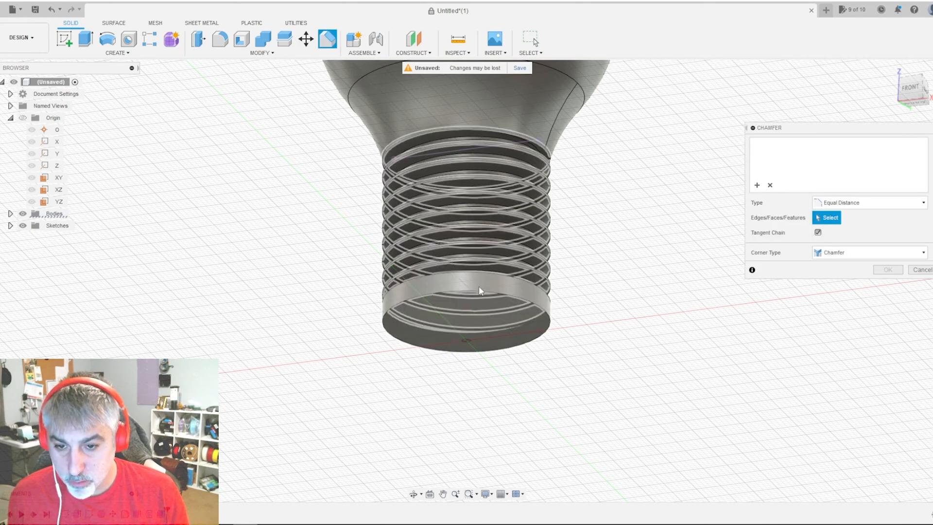
{"action": "left_click", "coordinate": [479, 289]}
{"action": "type", "text": "4"}
{"action": "key", "text": "Return"}
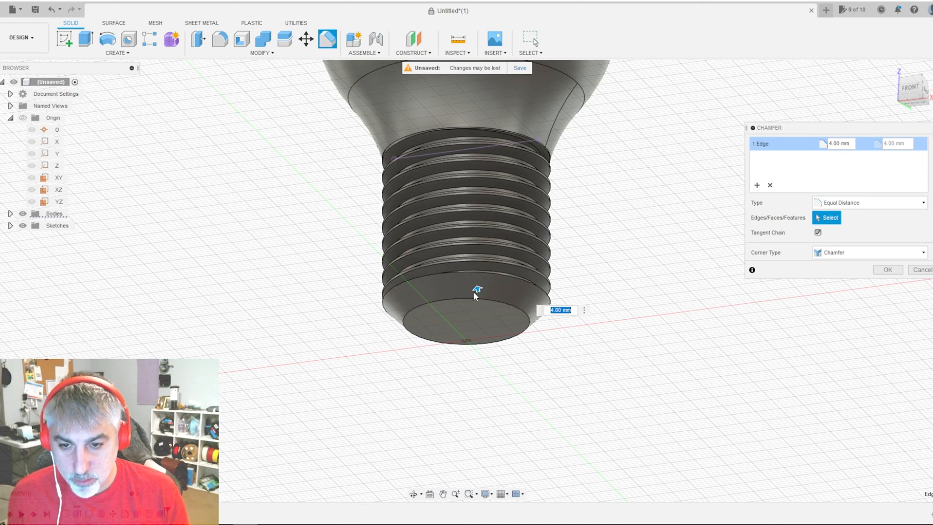
{"action": "type", "text": "6"}
{"action": "key", "text": "Return"}
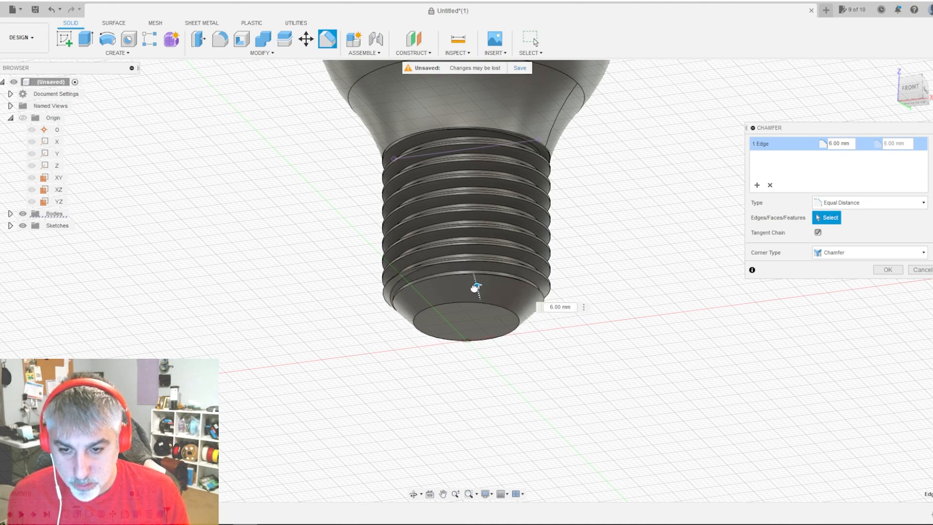
{"action": "type", "text": "7"}
{"action": "key", "text": "Return"}
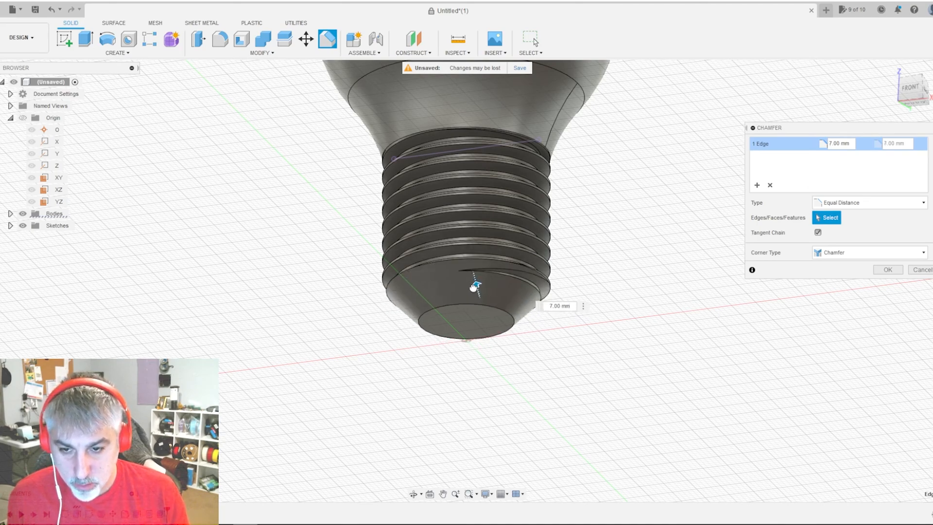
{"action": "left_click_drag", "start_coordinate": [473, 287], "coordinate": [469, 289]}
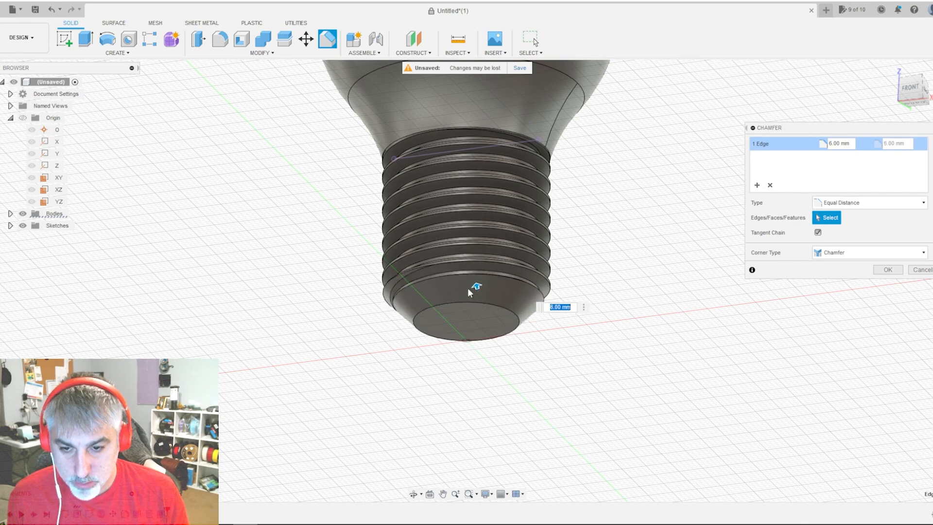
{"action": "key", "text": "Return"}
Step: Extrude the small circular face below the chamfer 2 mm outward, joined to the shaft
{"action": "left_click", "coordinate": [455, 328]}
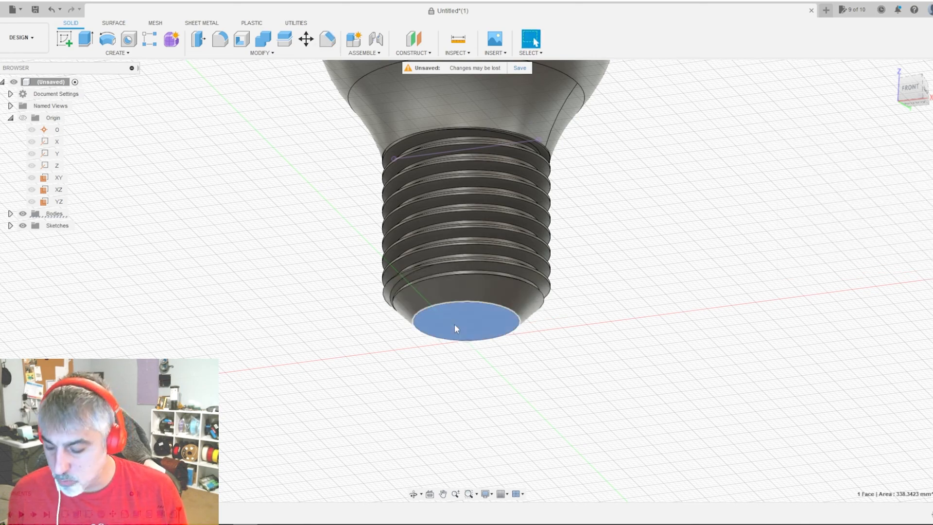
{"action": "key", "text": "e"}
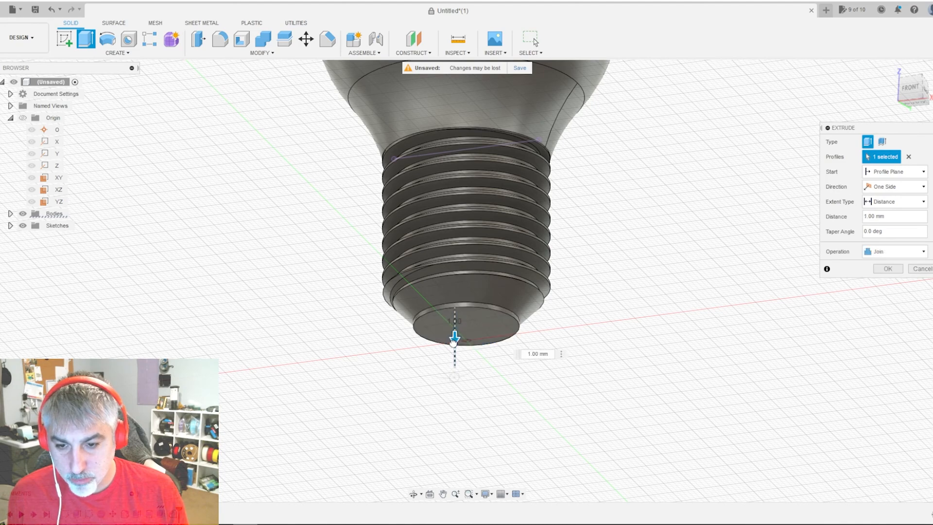
{"action": "left_click_drag", "start_coordinate": [454, 338], "coordinate": [453, 344]}
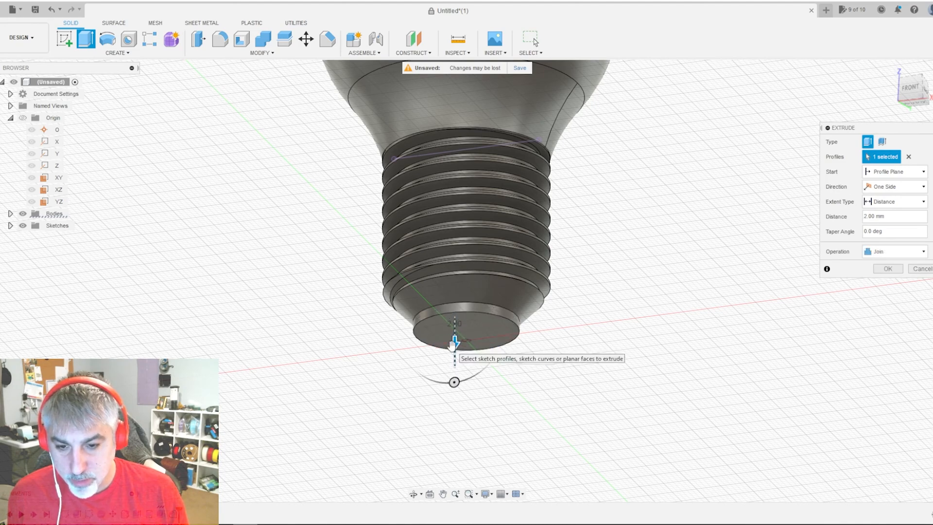
{"action": "key", "text": "Return"}
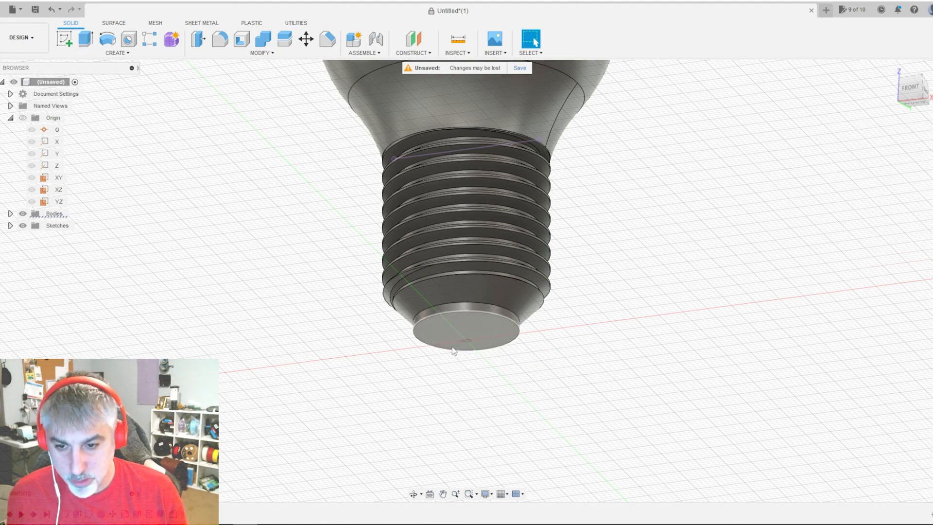
Step: Chamfer the outer edge of the bottom contact tip with a 1 mm equal distance
{"action": "left_click", "coordinate": [327, 39]}
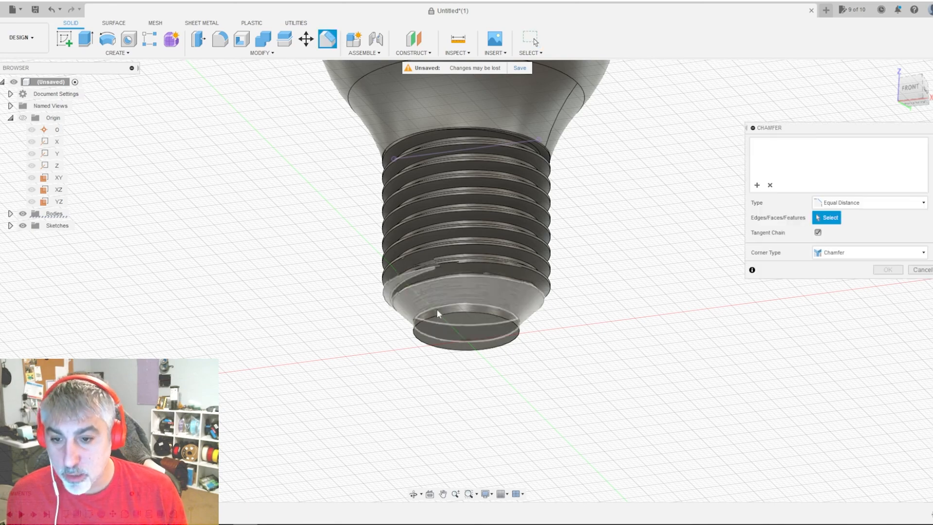
{"action": "left_click", "coordinate": [414, 329]}
{"action": "type", "text": "1"}
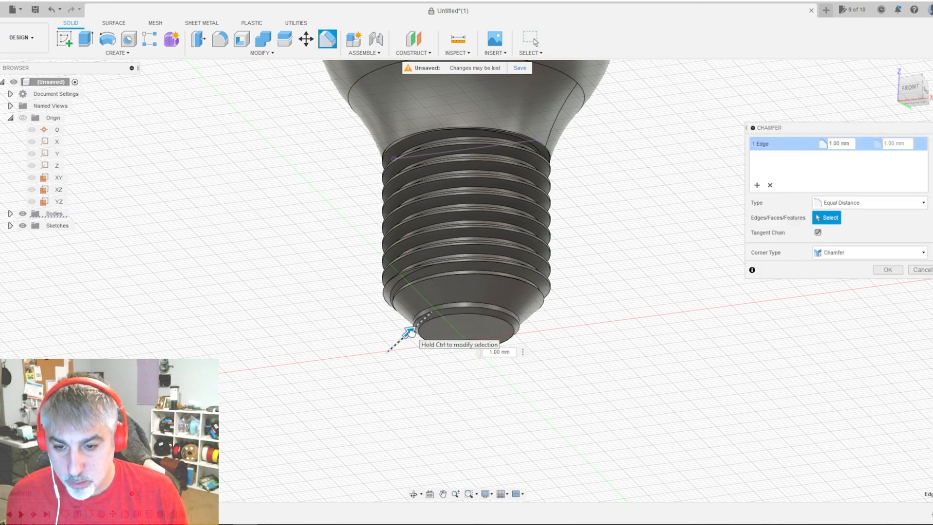
{"action": "mouse_move", "coordinate": [909, 96]}
{"action": "left_mouse_down"}
{"action": "mouse_move", "coordinate": [886, 75]}
{"action": "mouse_move", "coordinate": [919, 103]}
{"action": "mouse_move", "coordinate": [904, 74]}
{"action": "mouse_move", "coordinate": [912, 101]}
{"action": "left_mouse_up"}
{"action": "key", "text": "Return"}
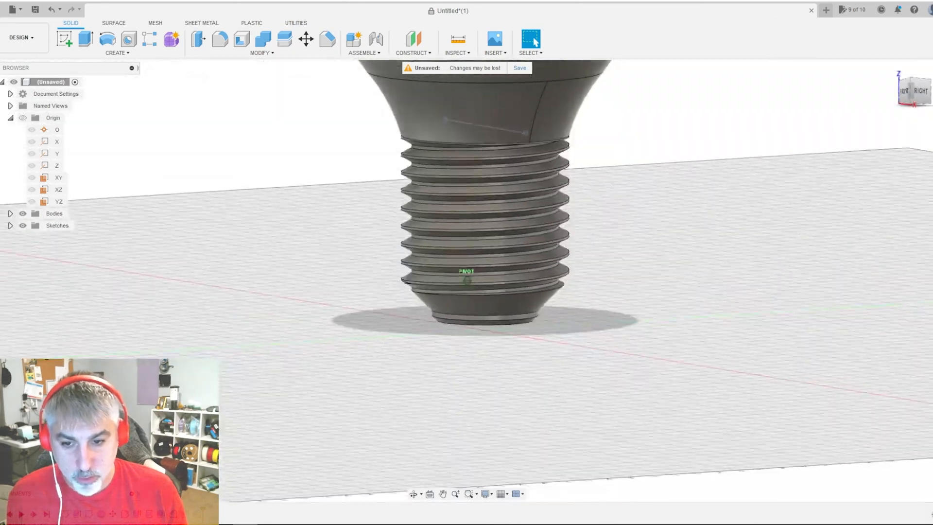
Step: Switch from the Design to the Render workspace and show the bulb upright from the side
{"action": "middle_click_drag", "start_coordinate": [466, 279], "coordinate": [481, 340], "text": "shift"}
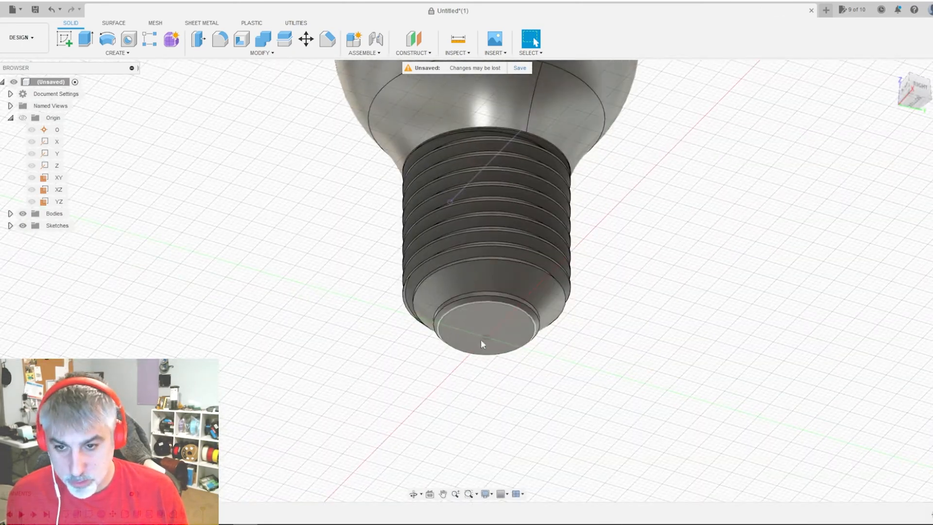
{"action": "left_click", "coordinate": [892, 70]}
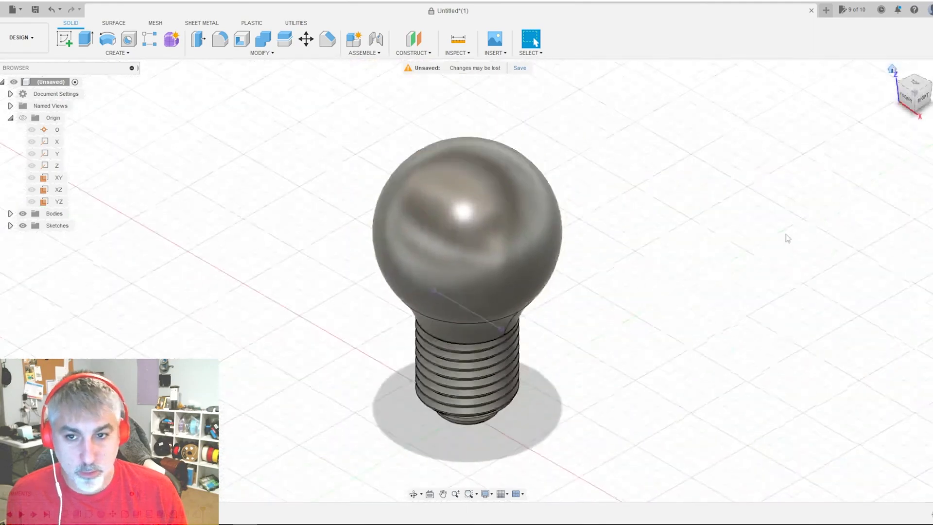
{"action": "left_click_drag", "start_coordinate": [903, 97], "coordinate": [903, 90]}
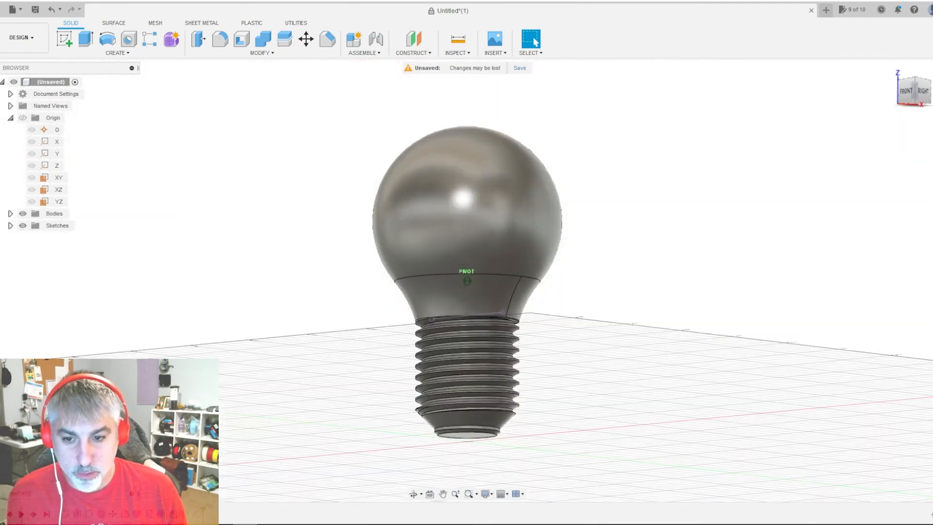
{"action": "mouse_move", "coordinate": [467, 280]}
{"action": "middle_mouse_down", "text": "shift"}
{"action": "mouse_move", "coordinate": [428, 296]}
{"action": "mouse_move", "coordinate": [452, 349]}
{"action": "mouse_move", "coordinate": [437, 330]}
{"action": "mouse_move", "coordinate": [459, 281]}
{"action": "mouse_move", "coordinate": [427, 303]}
{"action": "mouse_move", "coordinate": [408, 340]}
{"action": "middle_mouse_up", "text": "shift"}
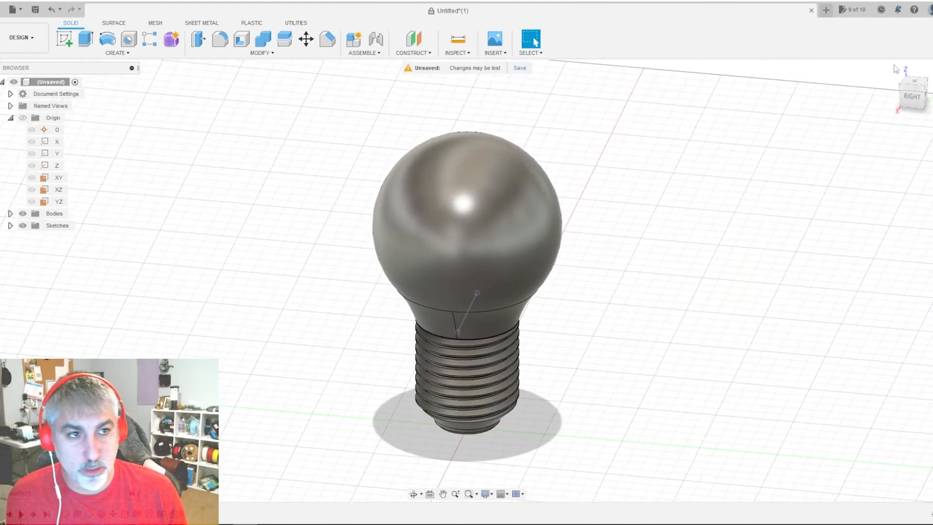
{"action": "left_click", "coordinate": [896, 69]}
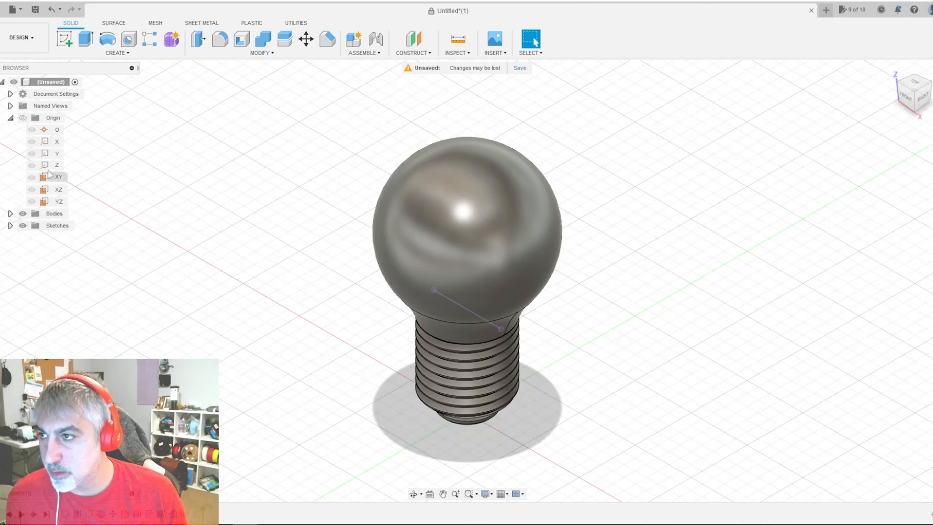
{"action": "left_click", "coordinate": [21, 38]}
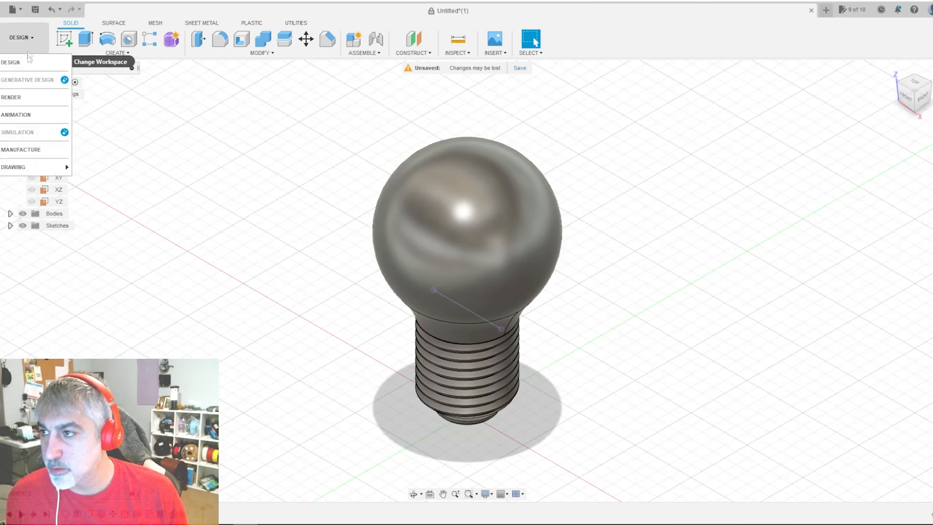
{"action": "left_click", "coordinate": [28, 98]}
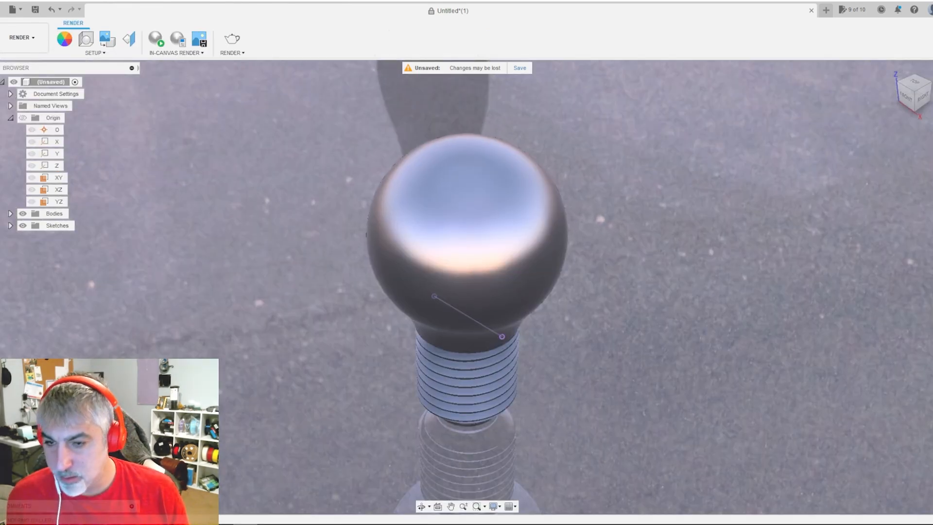
{"action": "left_click", "coordinate": [914, 101]}
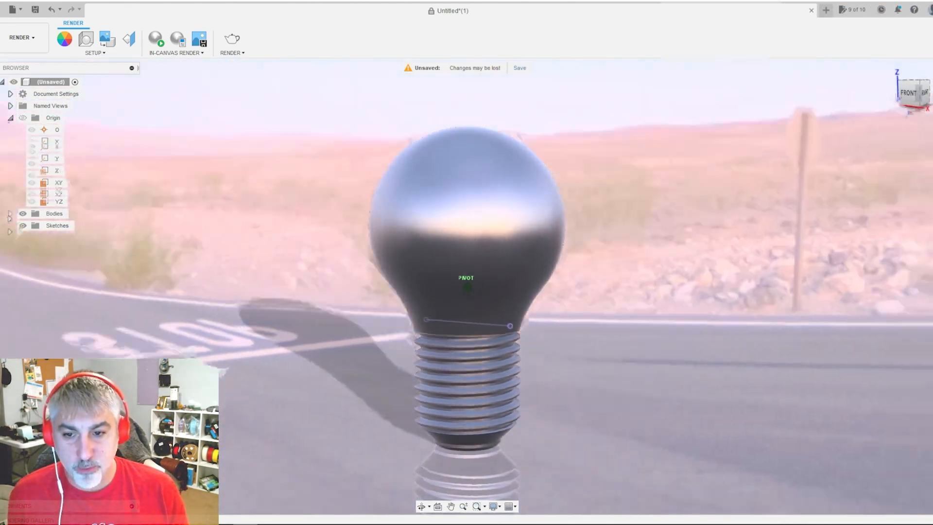
{"action": "middle_click_drag", "start_coordinate": [510, 228], "coordinate": [272, 230], "text": "shift"}
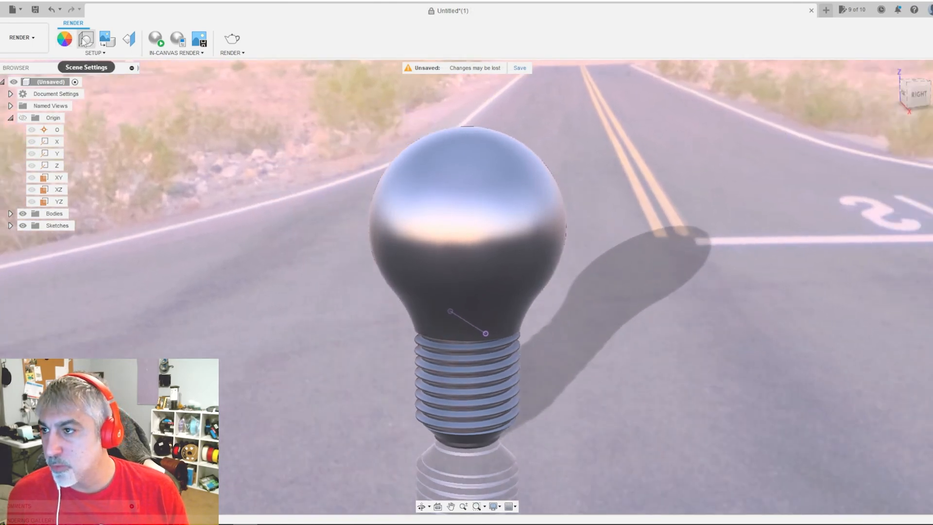
Step: Search the appearance library for "LED" and apply LED - SMD 3528 - 8lm (White) to the bulb's sphere body
{"action": "left_click", "coordinate": [65, 40]}
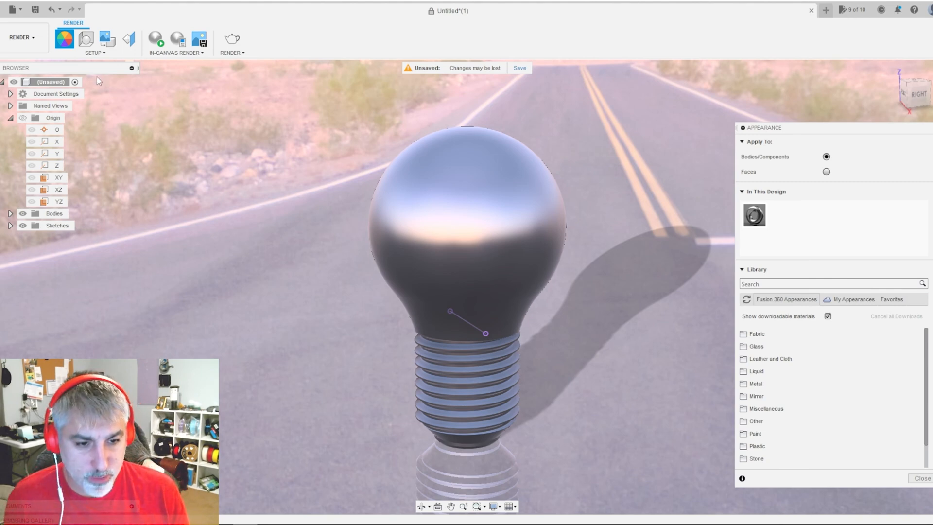
{"action": "left_click", "coordinate": [782, 283]}
{"action": "type", "text": "LED"}
{"action": "key", "text": "Return"}
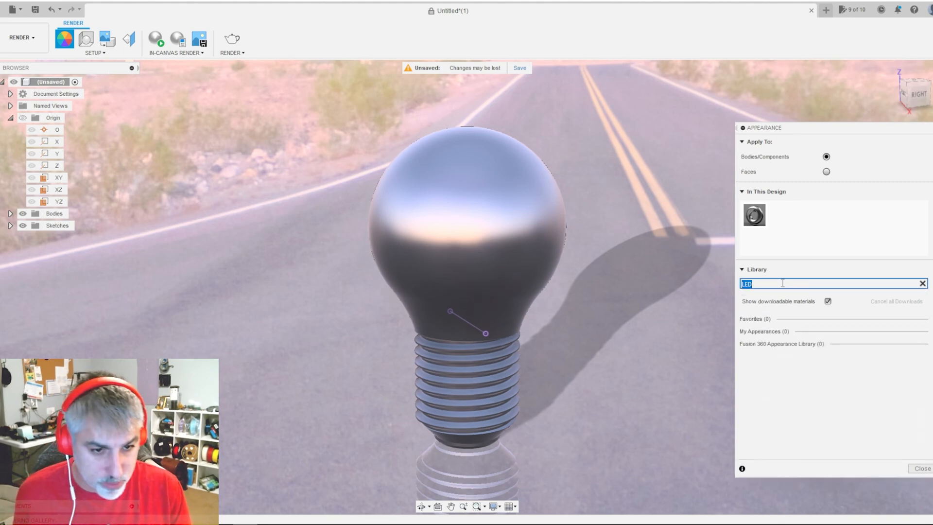
{"action": "left_click_drag", "start_coordinate": [757, 363], "coordinate": [793, 359]}
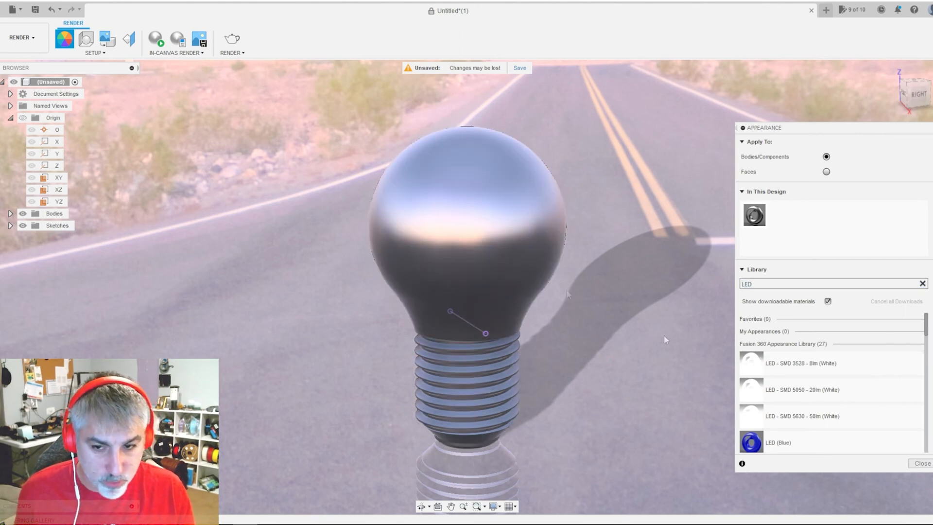
{"action": "left_click", "coordinate": [464, 223]}
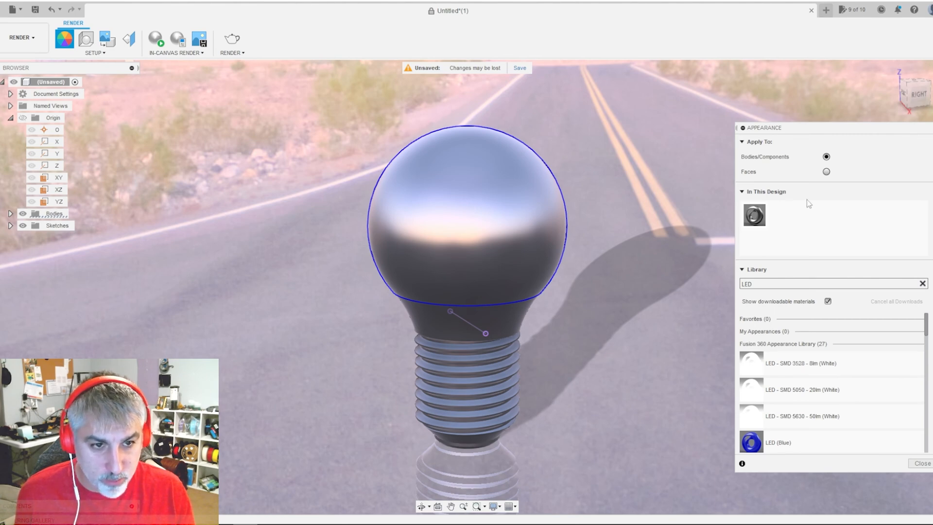
{"action": "left_click_drag", "start_coordinate": [753, 364], "coordinate": [493, 258]}
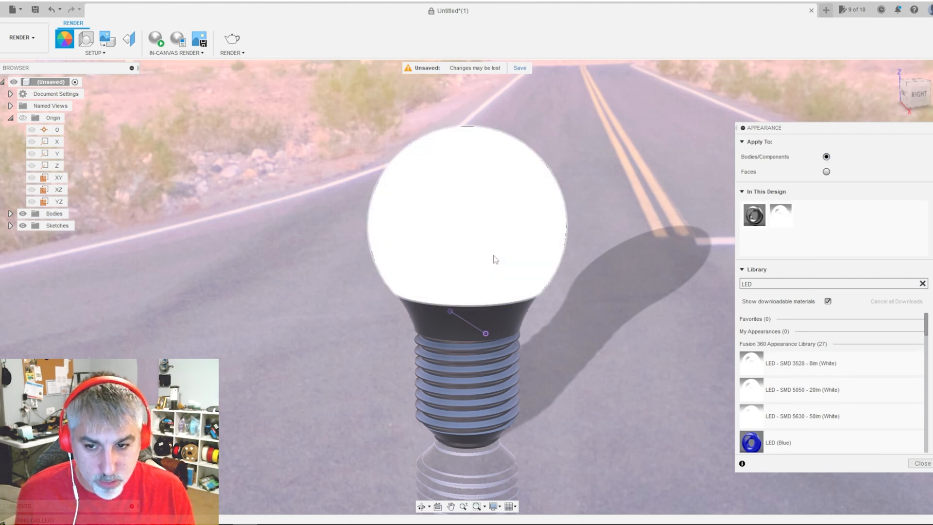
Step: Search the appearances for "gray" and apply Plastic - Matte (Gray) to the neck body between sphere and thread
{"action": "left_click", "coordinate": [510, 320]}
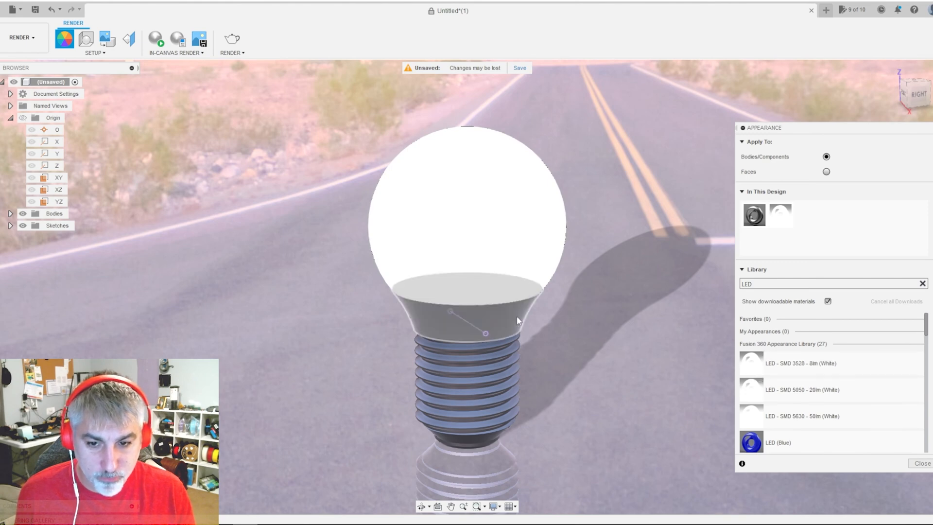
{"action": "double_click", "coordinate": [780, 283]}
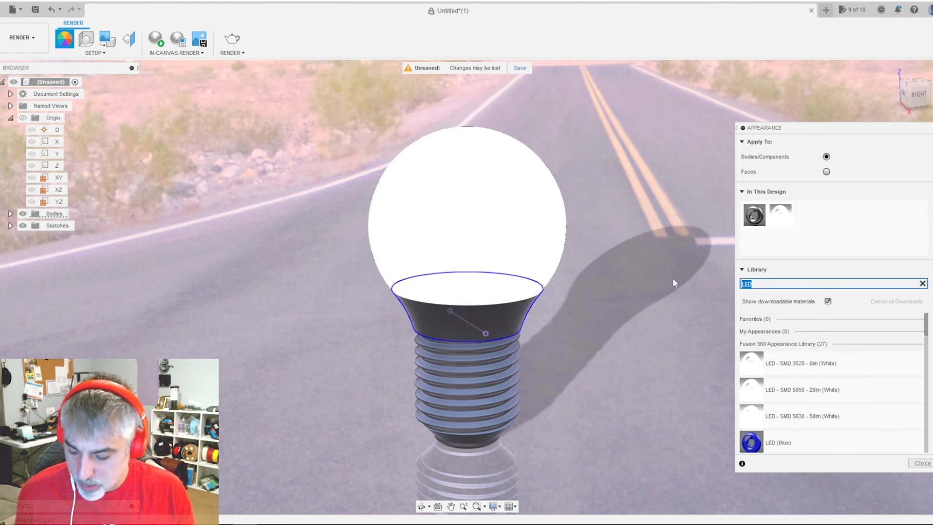
{"action": "type", "text": "gray"}
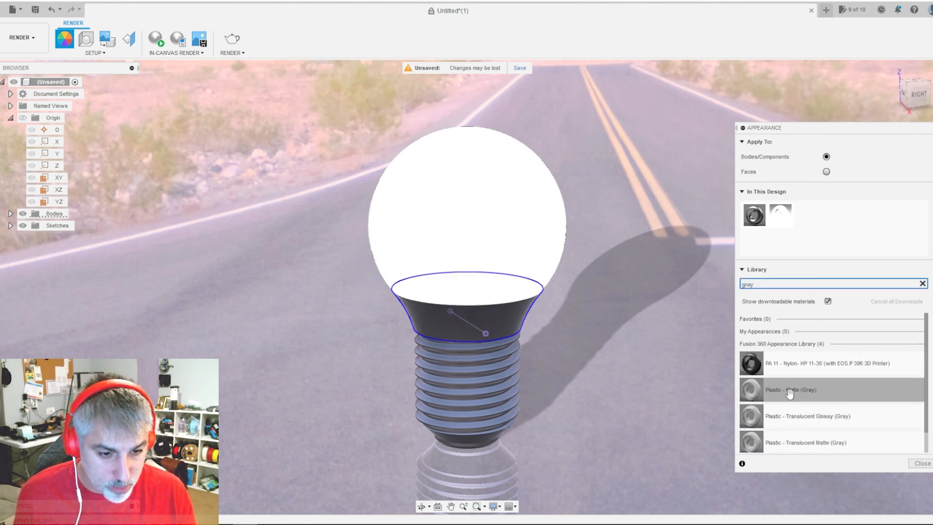
{"action": "left_click_drag", "start_coordinate": [758, 389], "coordinate": [480, 313]}
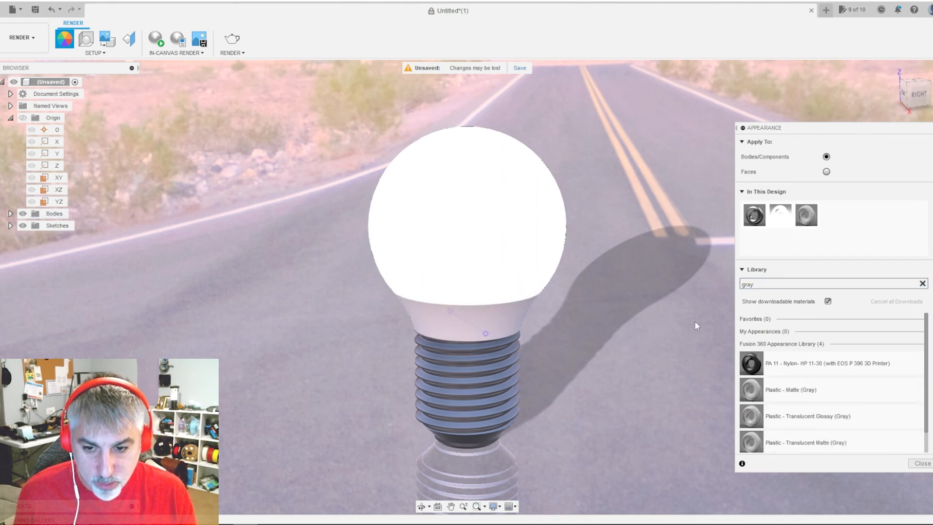
Step: Search the appearance library for "met" and apply Aluminum - Polished to the threaded base body, keeping the appearances applied to faces
{"action": "double_click", "coordinate": [809, 282]}
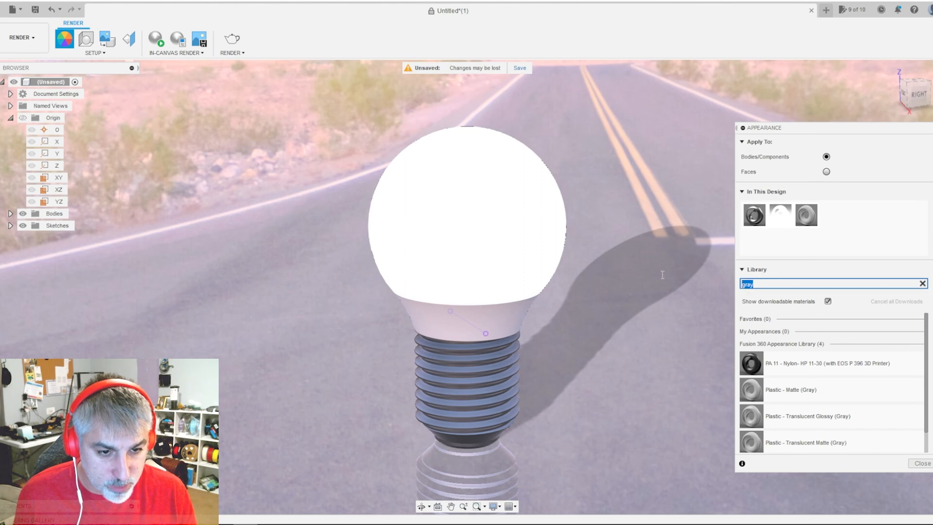
{"action": "type", "text": "met"}
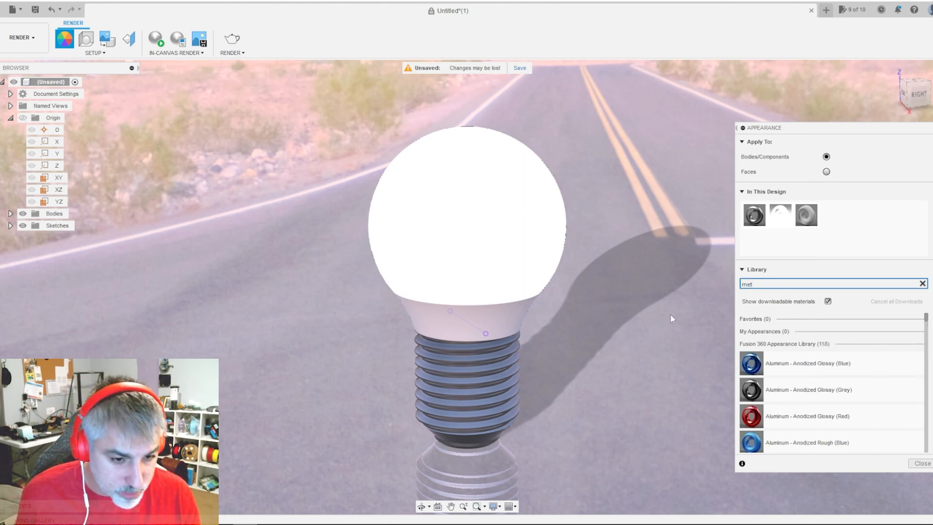
{"action": "scroll", "coordinate": [839, 380], "scroll_direction": "down", "scroll_amount": 5}
{"action": "scroll", "coordinate": [815, 375], "scroll_direction": "up", "scroll_amount": 3}
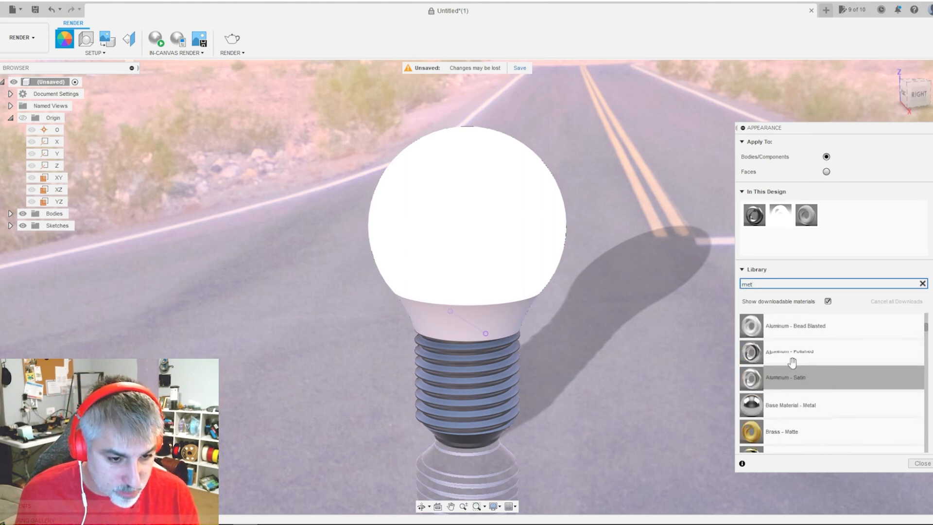
{"action": "left_click_drag", "start_coordinate": [801, 380], "coordinate": [485, 394]}
{"action": "left_click", "coordinate": [914, 101]}
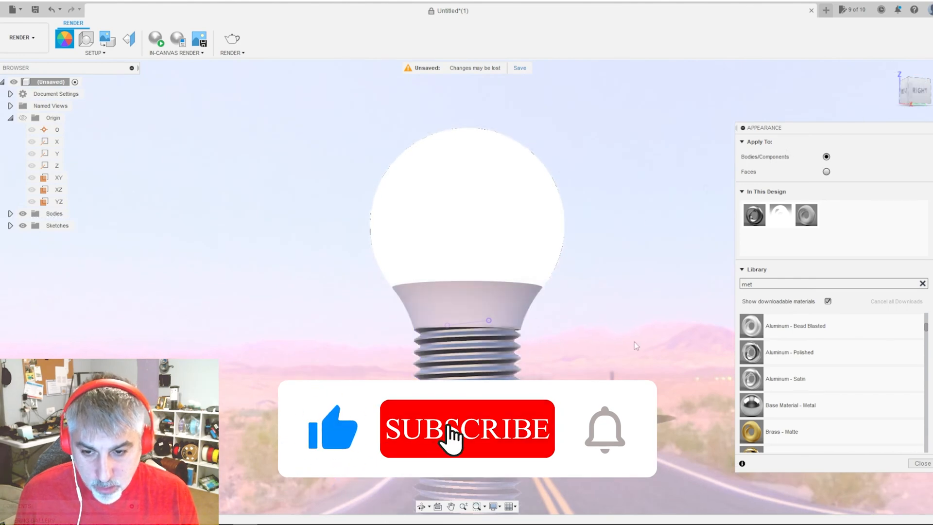
{"action": "left_click", "coordinate": [484, 373]}
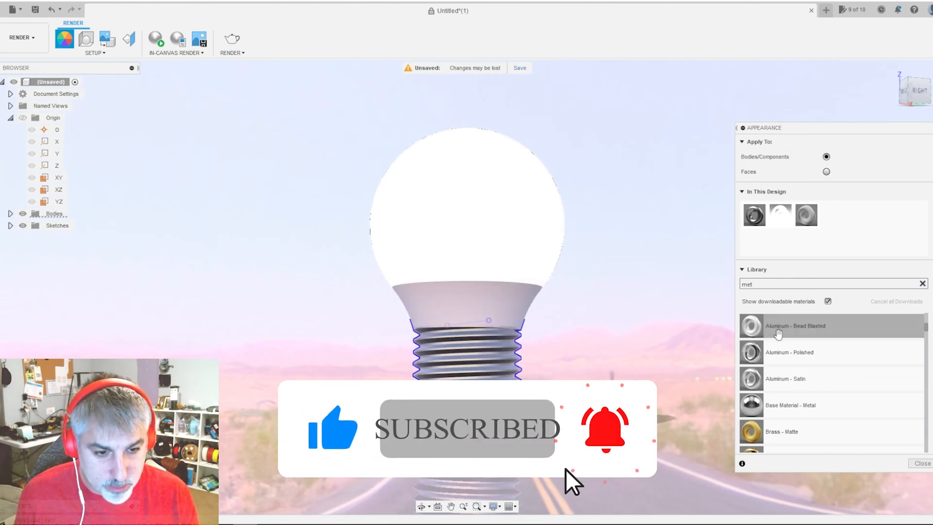
{"action": "left_click_drag", "start_coordinate": [782, 359], "coordinate": [458, 385]}
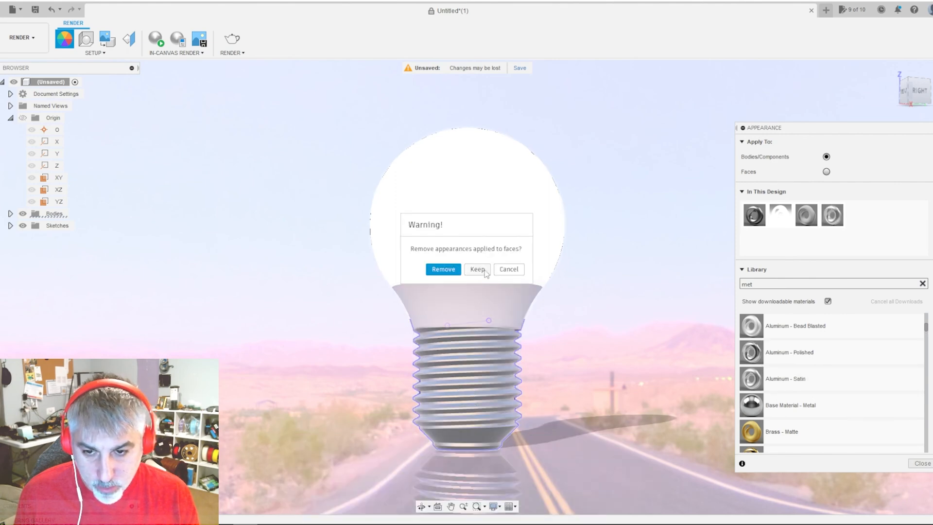
{"action": "left_click", "coordinate": [477, 270]}
{"action": "left_click", "coordinate": [492, 358]}
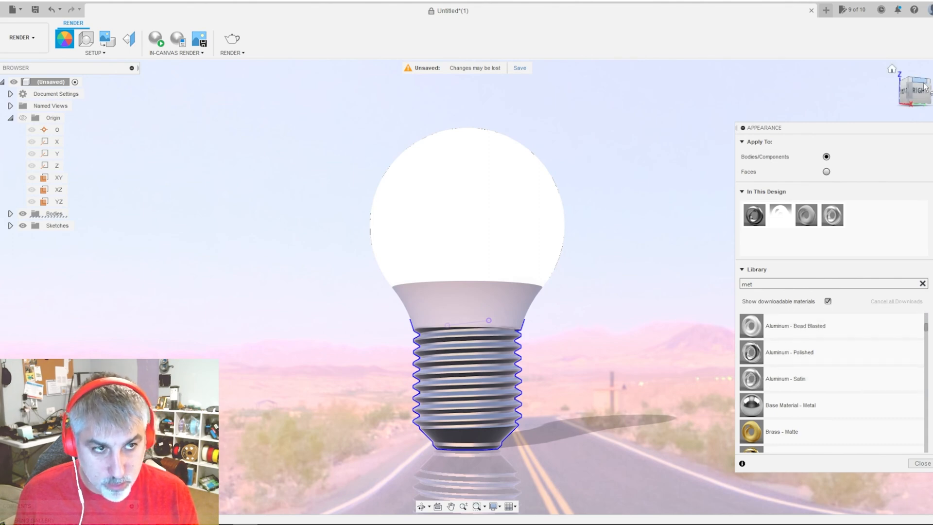
Step: Search the appearances for "bla" and apply a black appearance to the contact tip on the underside of the threaded base
{"action": "middle_click_drag", "start_coordinate": [467, 287], "coordinate": [486, 320], "text": "shift"}
{"action": "middle_click_drag", "start_coordinate": [718, 198], "coordinate": [724, 198], "text": "shift"}
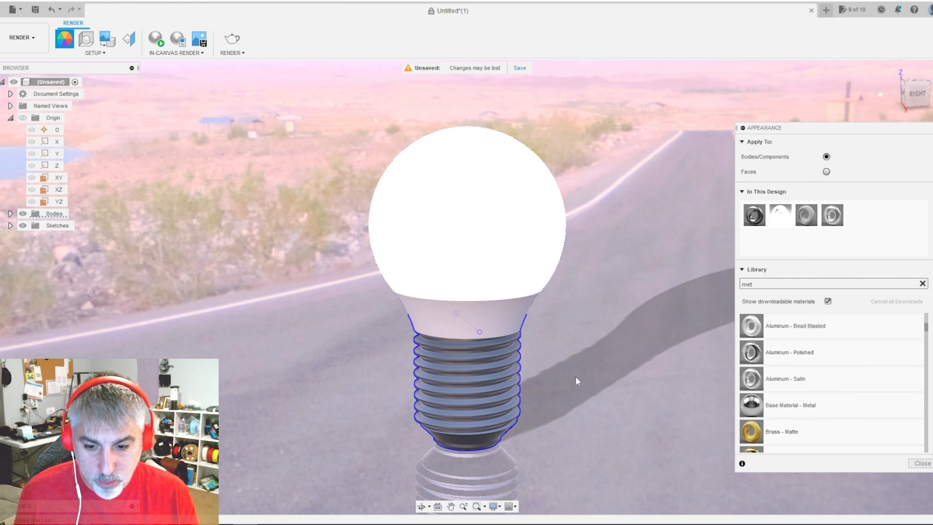
{"action": "left_click_drag", "start_coordinate": [917, 102], "coordinate": [913, 78]}
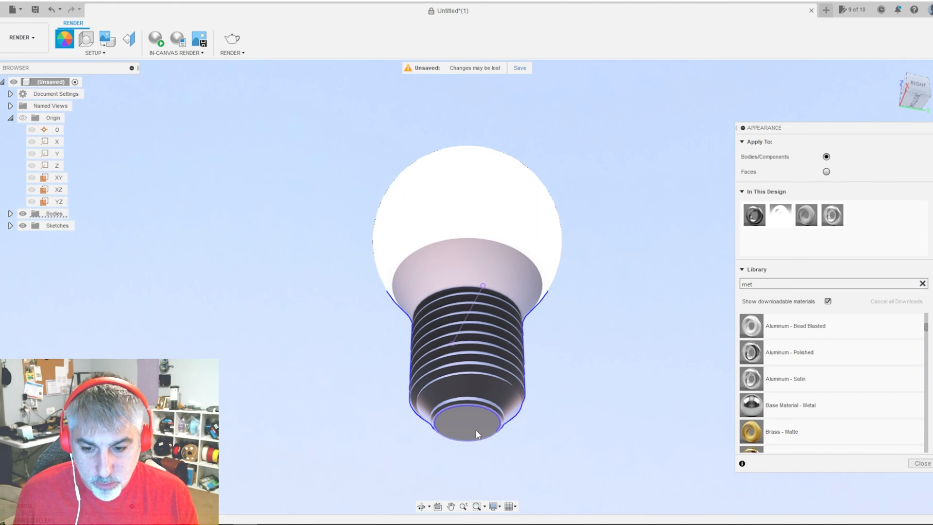
{"action": "key", "text": "Escape"}
{"action": "left_click", "coordinate": [462, 421]}
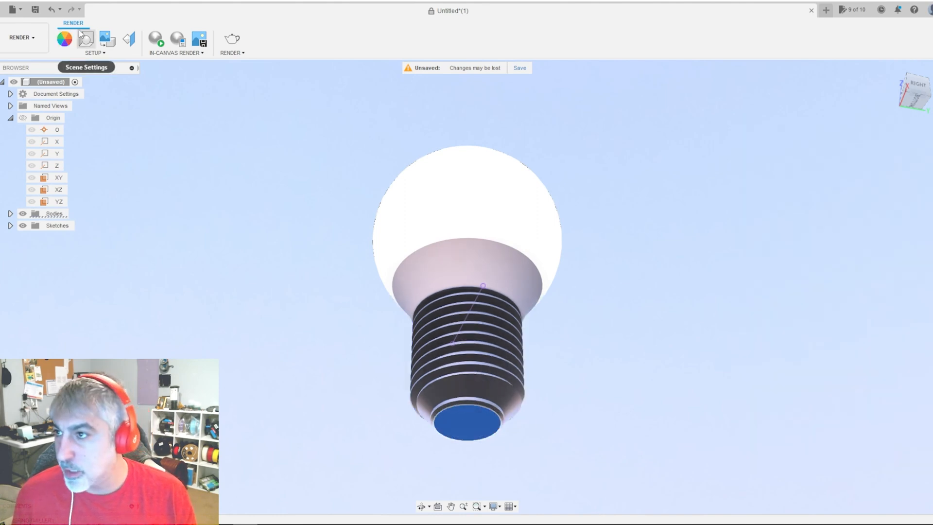
{"action": "left_click", "coordinate": [65, 38]}
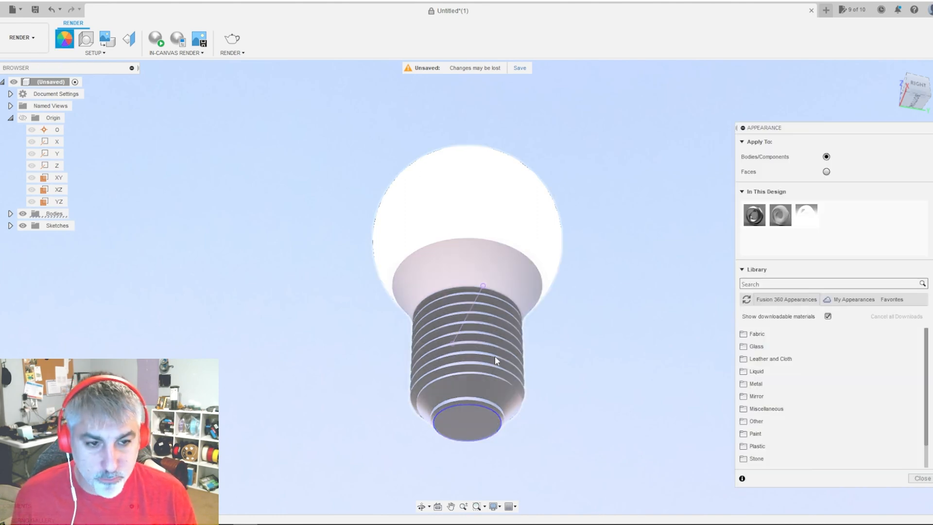
{"action": "left_click", "coordinate": [776, 284]}
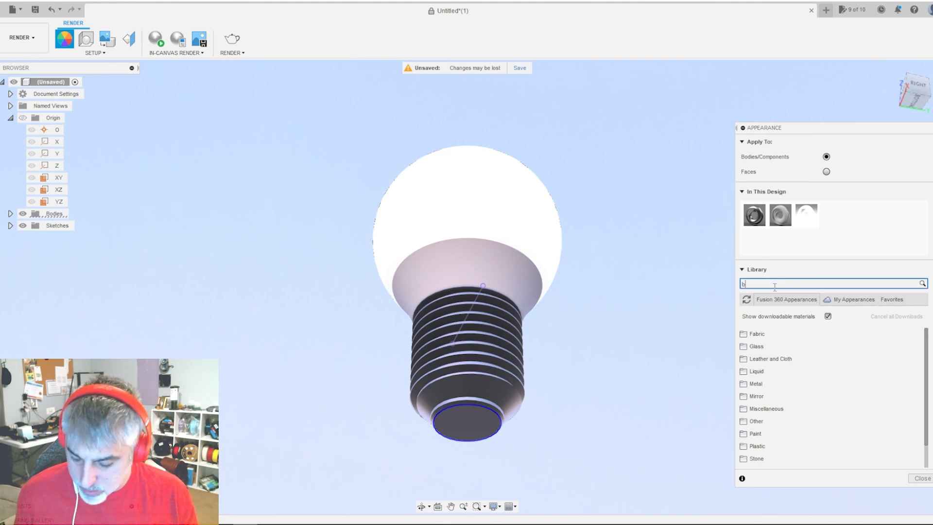
{"action": "type", "text": "bl"}
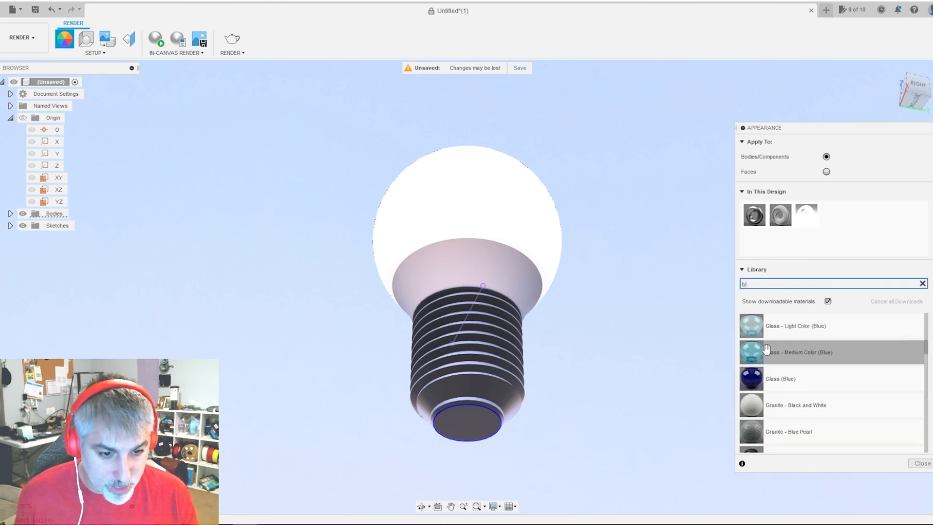
{"action": "type", "text": "a"}
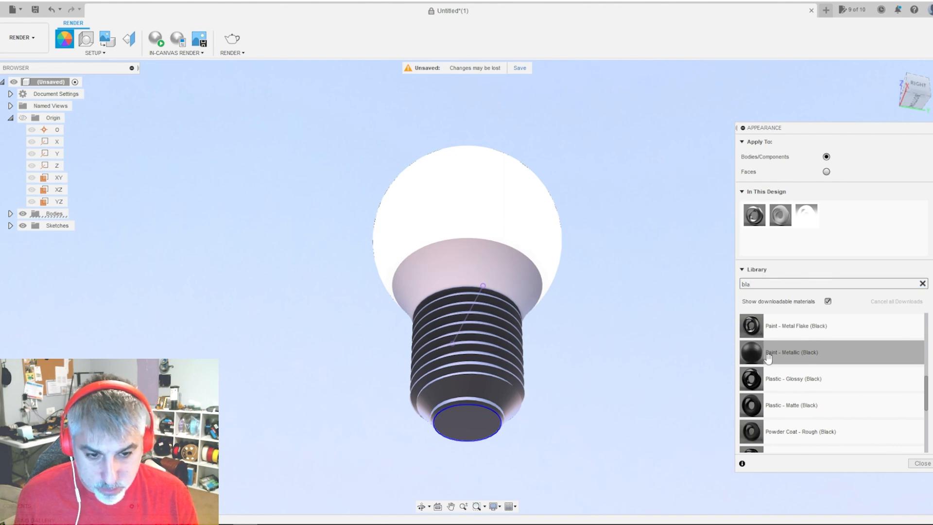
{"action": "mouse_move", "coordinate": [751, 352]}
{"action": "left_mouse_down"}
{"action": "mouse_move", "coordinate": [755, 329]}
{"action": "mouse_move", "coordinate": [473, 407]}
{"action": "mouse_move", "coordinate": [472, 421]}
{"action": "left_mouse_up"}
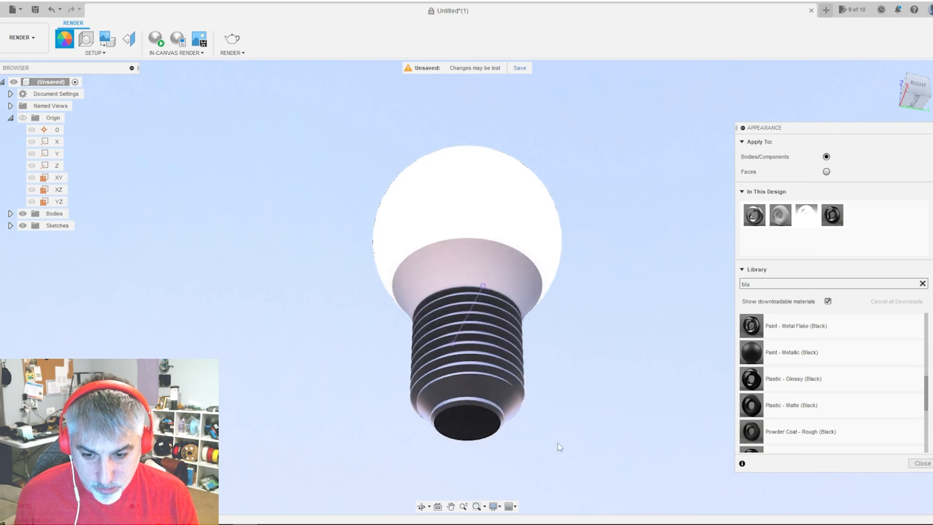
Step: Return to the home view and frame the whole bulb upright from the side to examine its applied appearances against the road background
{"action": "left_click", "coordinate": [892, 69]}
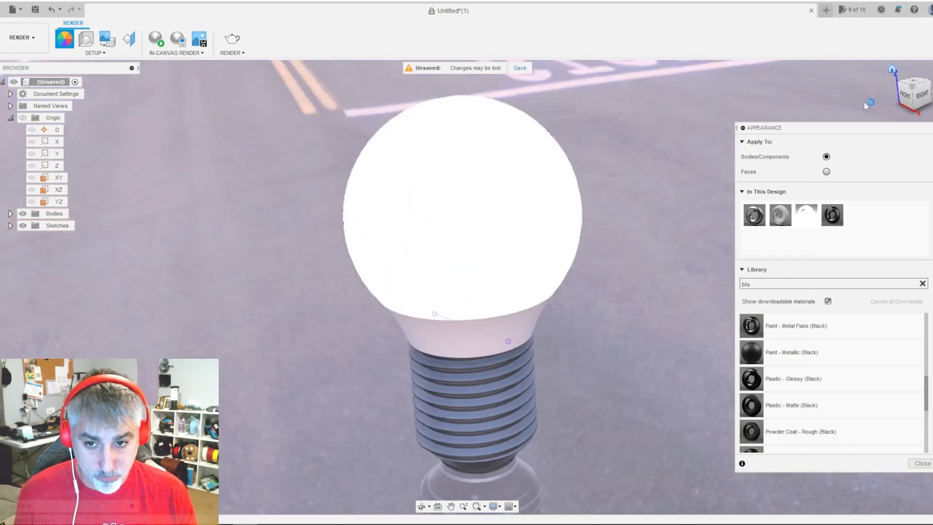
{"action": "scroll", "coordinate": [516, 252], "scroll_direction": "down", "scroll_amount": 3}
{"action": "scroll", "coordinate": [514, 251], "scroll_direction": "down", "scroll_amount": 2}
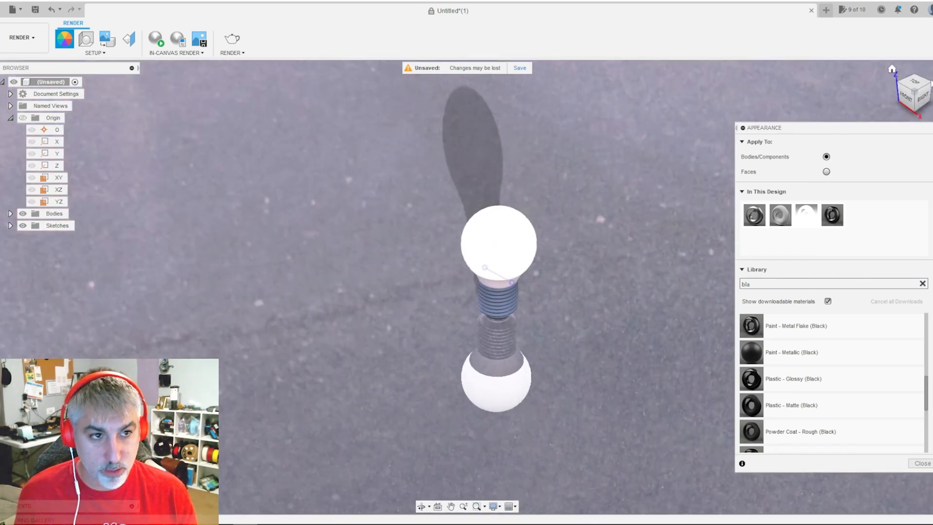
{"action": "middle_click_drag", "start_coordinate": [485, 275], "coordinate": [467, 286], "text": "shift"}
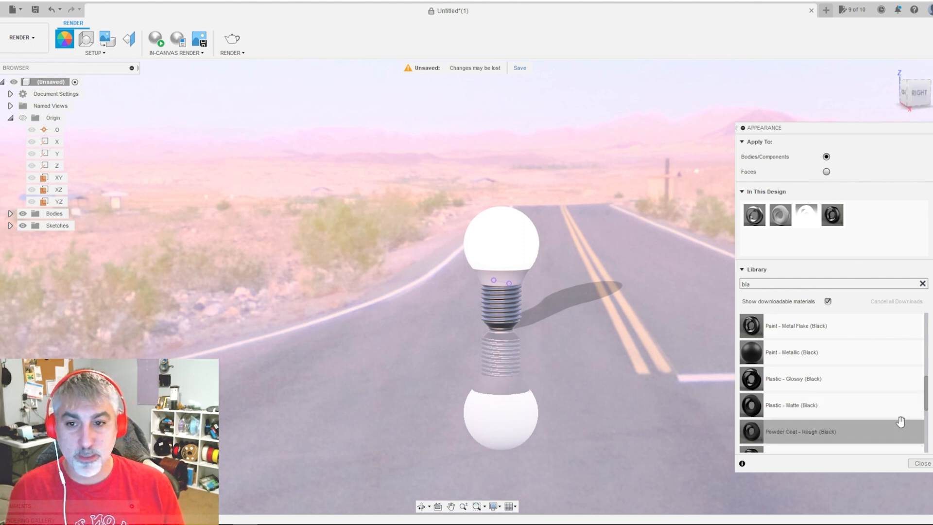
{"action": "scroll", "coordinate": [488, 171], "scroll_direction": "up", "scroll_amount": 5}
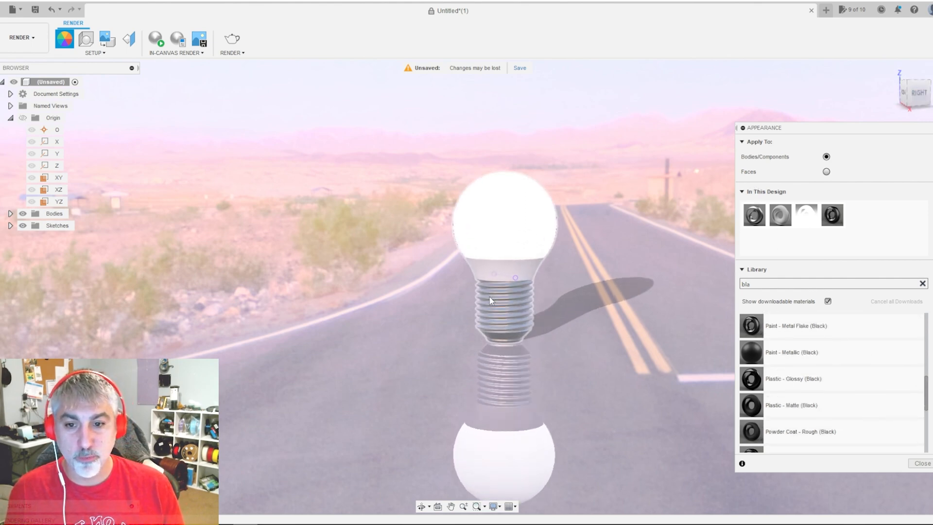